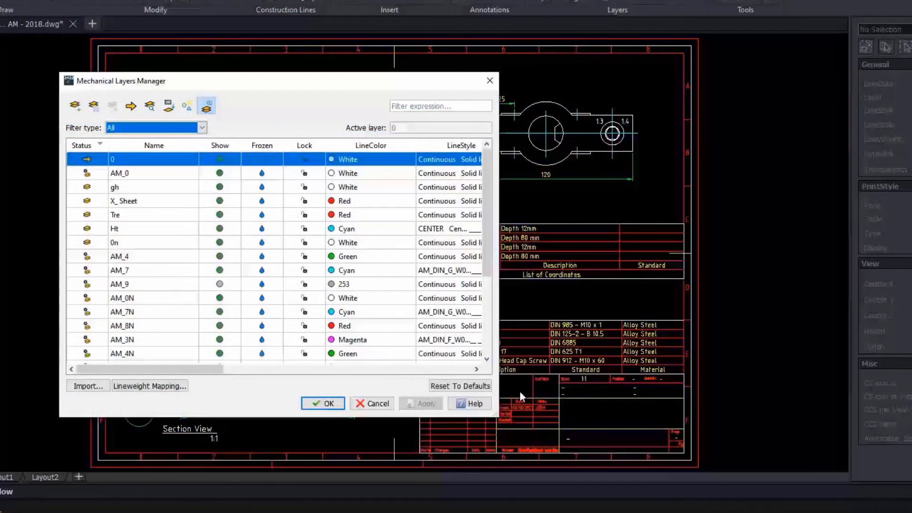
Widen the Layers Manager to check line weights and print settings, then open the Layergroup Manager.
{"action": "left_click_drag", "start_coordinate": [496, 416], "coordinate": [819, 370]}
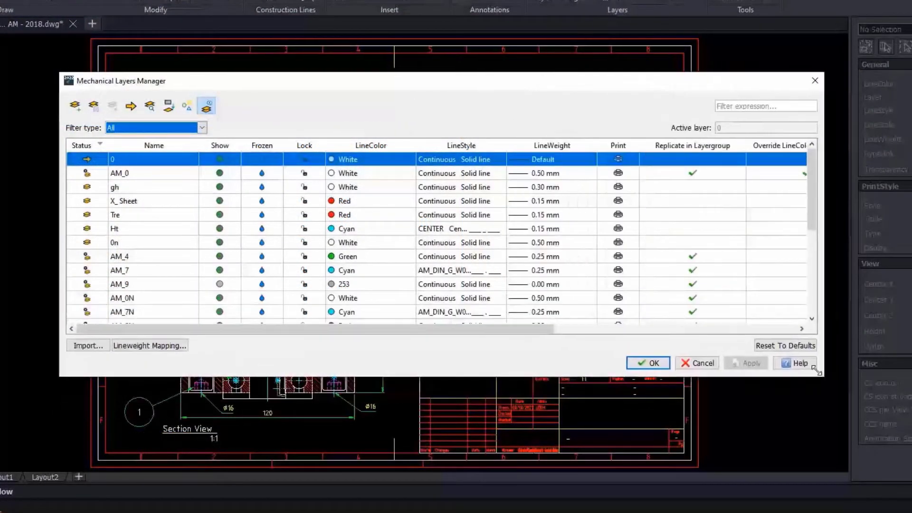
{"action": "left_click", "coordinate": [816, 187]}
{"action": "mouse_move", "coordinate": [817, 187]}
{"action": "left_mouse_down"}
{"action": "mouse_move", "coordinate": [817, 279]}
{"action": "mouse_move", "coordinate": [820, 170]}
{"action": "left_mouse_up"}
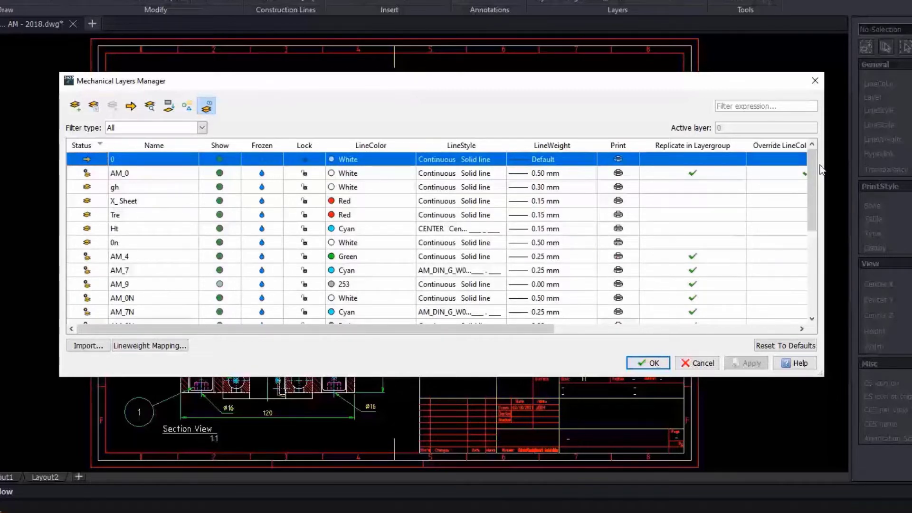
{"action": "left_click", "coordinate": [813, 80]}
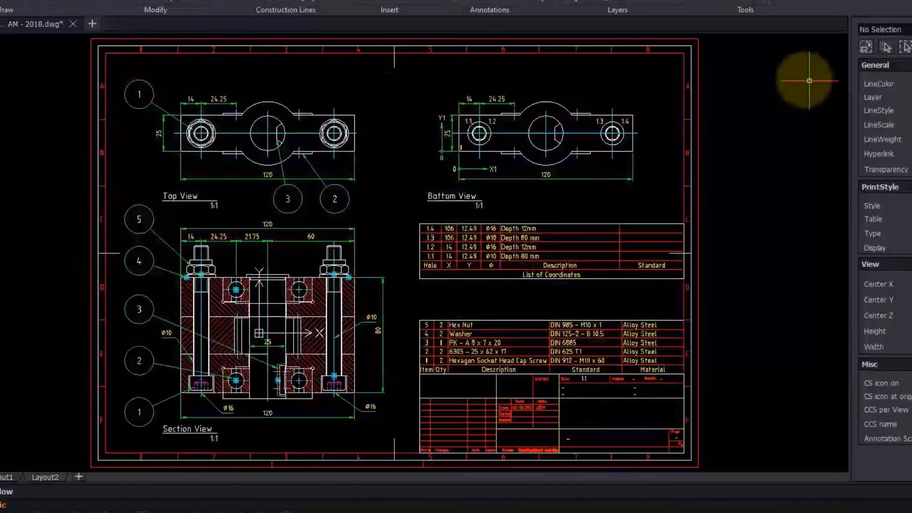
{"action": "left_click", "coordinate": [585, 7]}
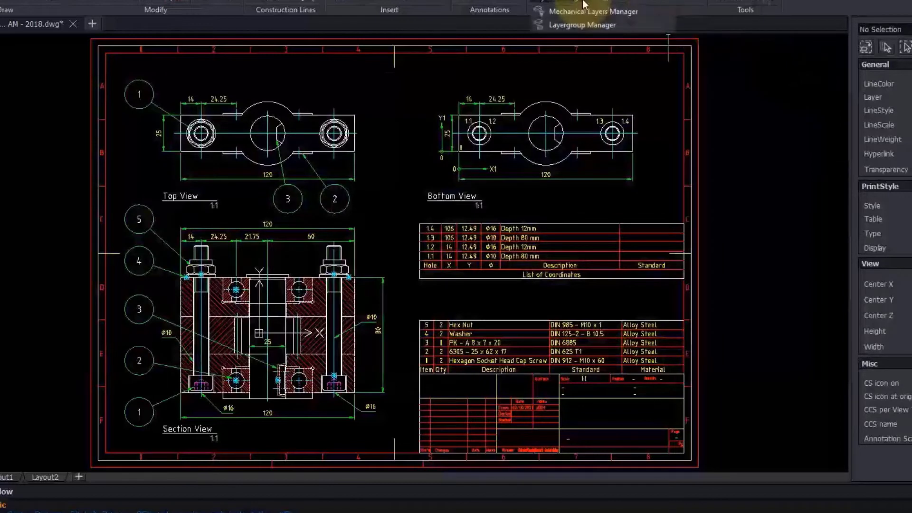
{"action": "left_click", "coordinate": [579, 27]}
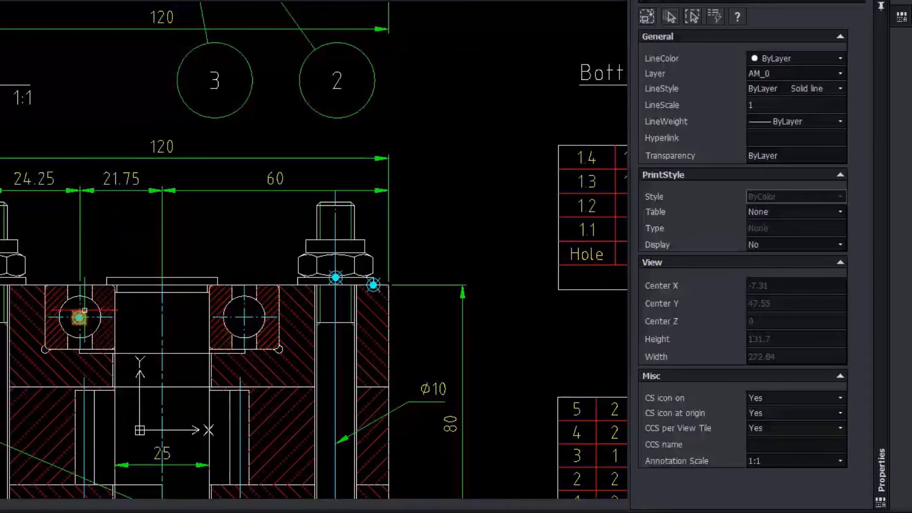
Add a Vendor property to the bearing's part reference and set it to Schweizer GmbH.
{"action": "double_click", "coordinate": [79, 317]}
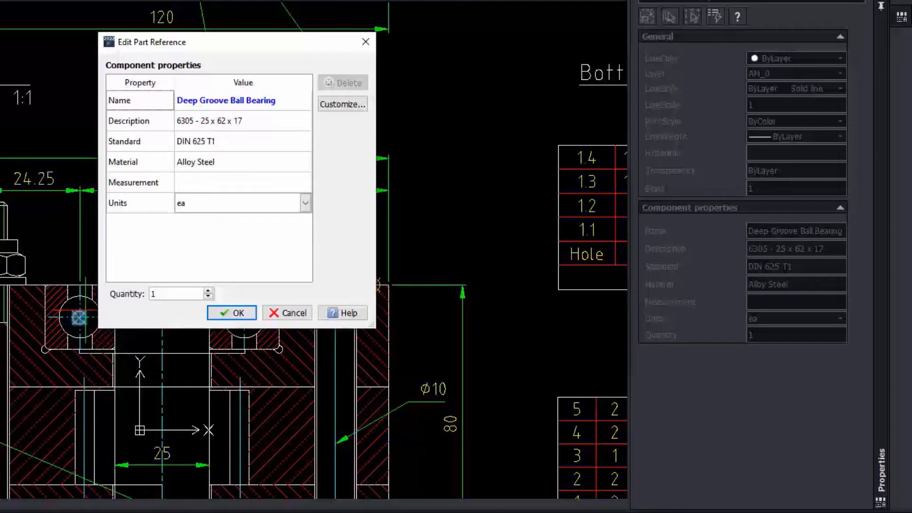
{"action": "left_click", "coordinate": [347, 106]}
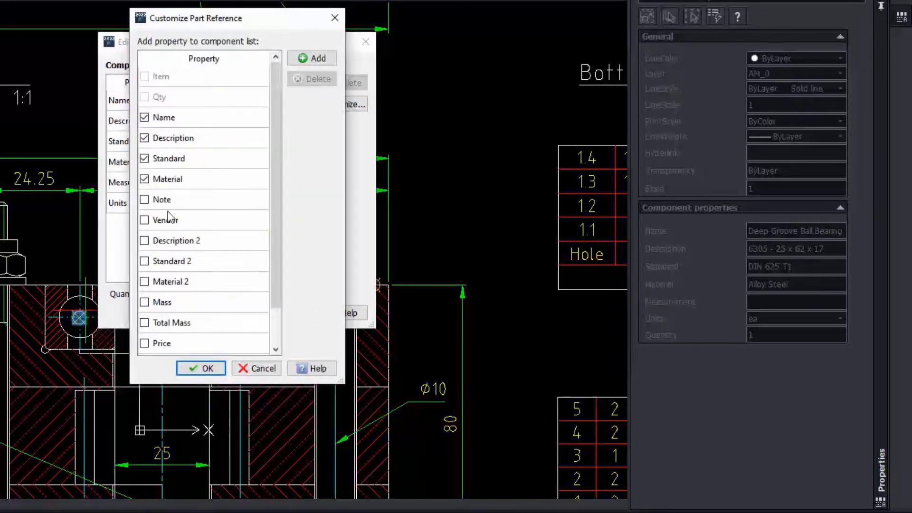
{"action": "left_click", "coordinate": [201, 369]}
{"action": "left_click", "coordinate": [227, 225]}
{"action": "type", "text": "Schweizer GmbH"}
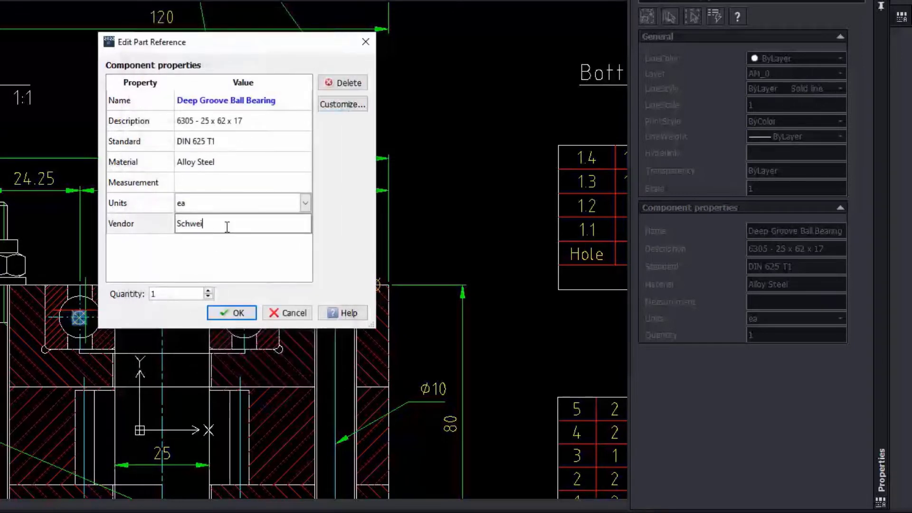
Remove the '6305 - ' prefix so the bearing description reads 25 x 62 x 17.
{"action": "left_click", "coordinate": [275, 122]}
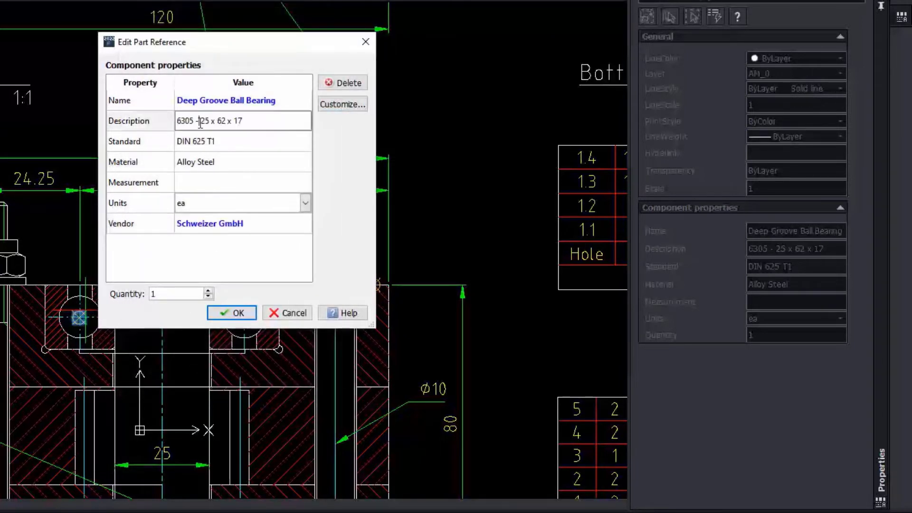
{"action": "left_click_drag", "start_coordinate": [201, 121], "coordinate": [177, 120]}
{"action": "key", "text": "BackSpace"}
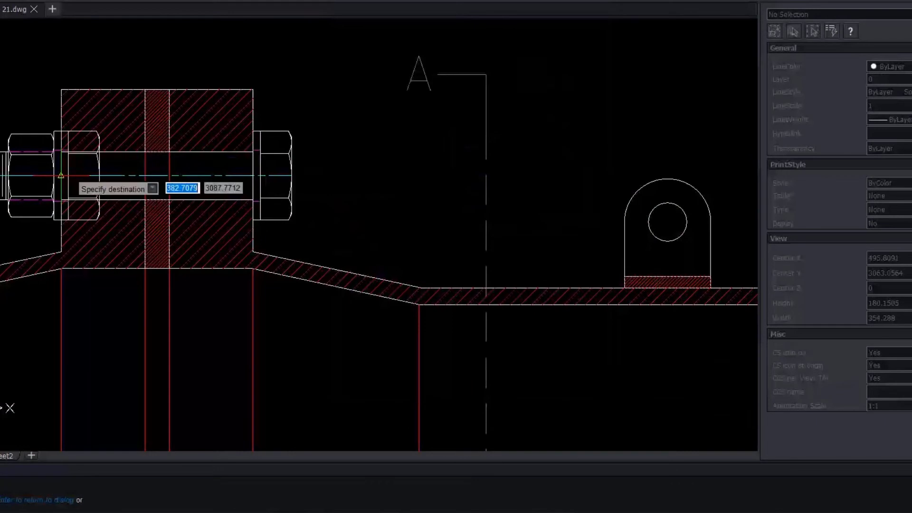
Complete the screw connection and mirror the bolt across the pipe centreline, keeping the original.
{"action": "left_click", "coordinate": [61, 176]}
{"action": "left_click", "coordinate": [545, 393]}
{"action": "scroll", "coordinate": [539, 392], "scroll_direction": "down", "scroll_amount": 5}
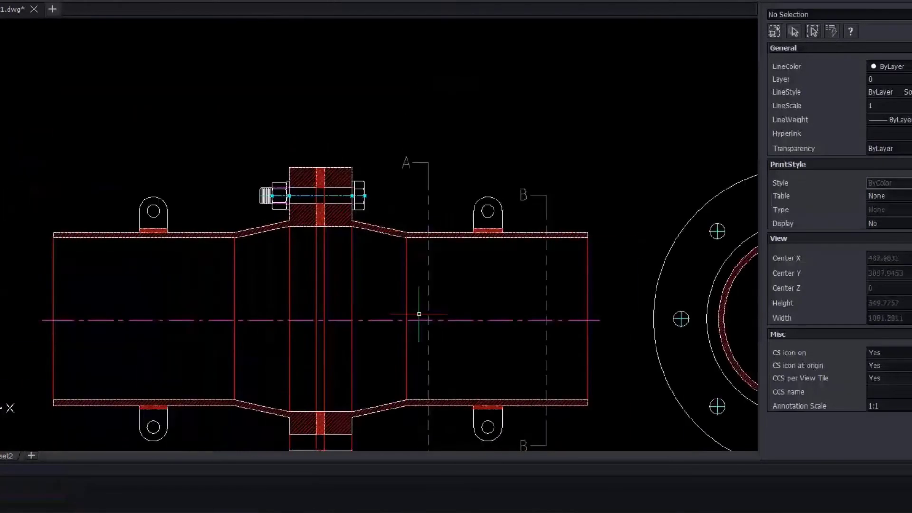
{"action": "key", "text": "Return"}
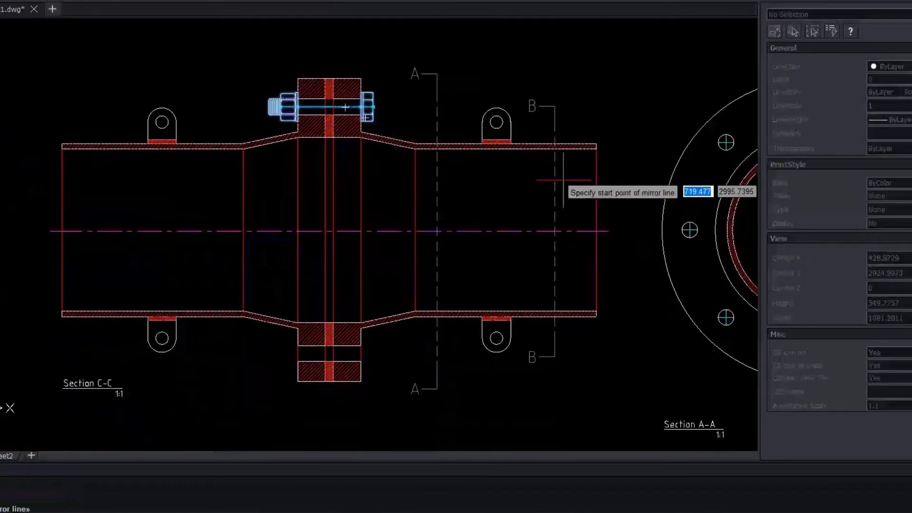
{"action": "left_click", "coordinate": [609, 232]}
{"action": "left_click", "coordinate": [636, 237]}
{"action": "key", "text": "Return"}
{"action": "scroll", "coordinate": [633, 234], "scroll_direction": "down", "scroll_amount": 1}
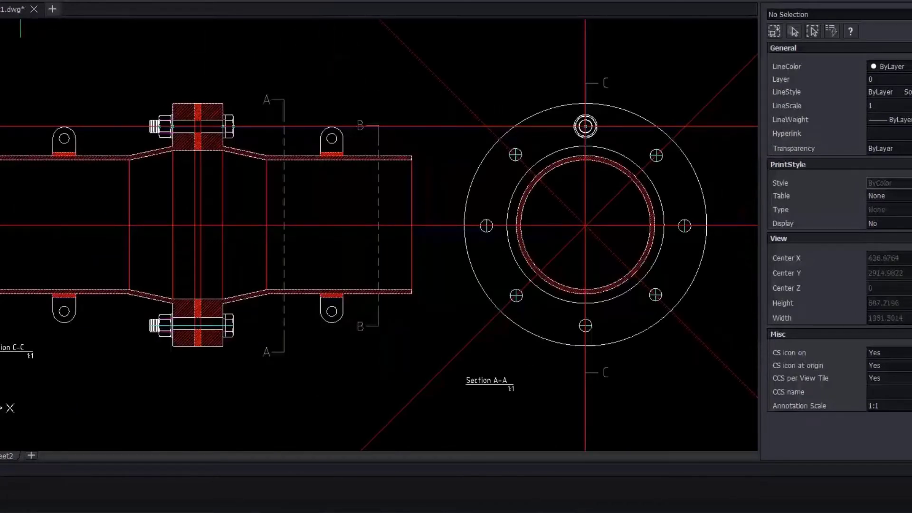
Draw a horizontal construction line through the lower bolt and assign it a layer.
{"action": "type", "text": "xline"}
{"action": "key", "text": "Return"}
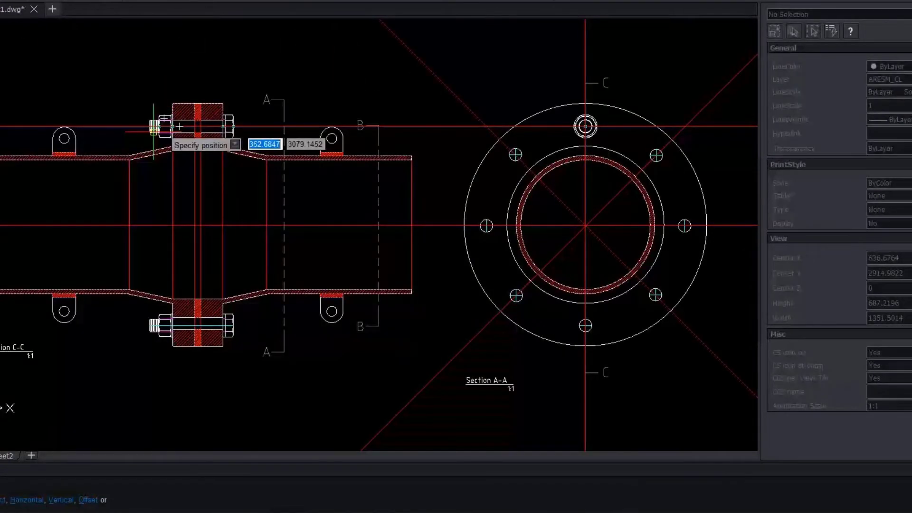
{"action": "left_click", "coordinate": [173, 326]}
{"action": "left_click", "coordinate": [447, 343]}
{"action": "key", "text": "Return"}
{"action": "left_click", "coordinate": [449, 326]}
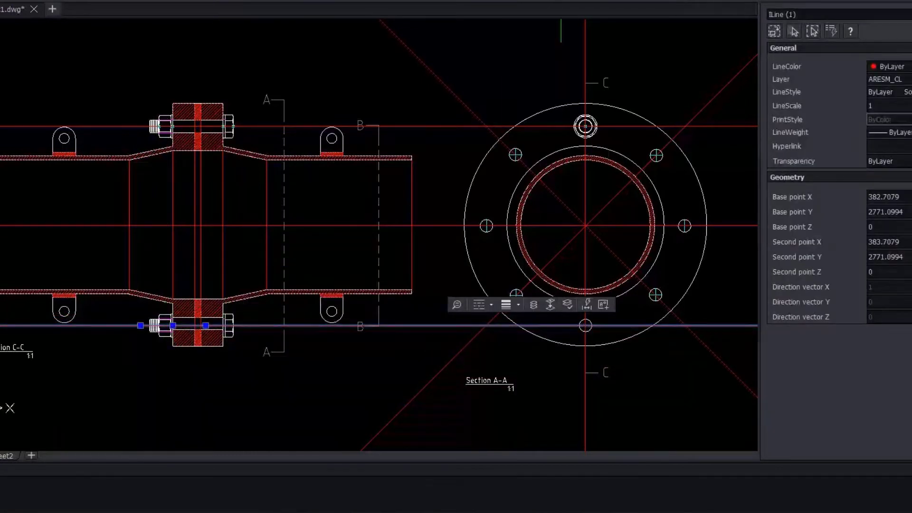
{"action": "left_click", "coordinate": [585, 2]}
{"action": "key", "text": "Escape"}
{"action": "key", "text": "Escape"}
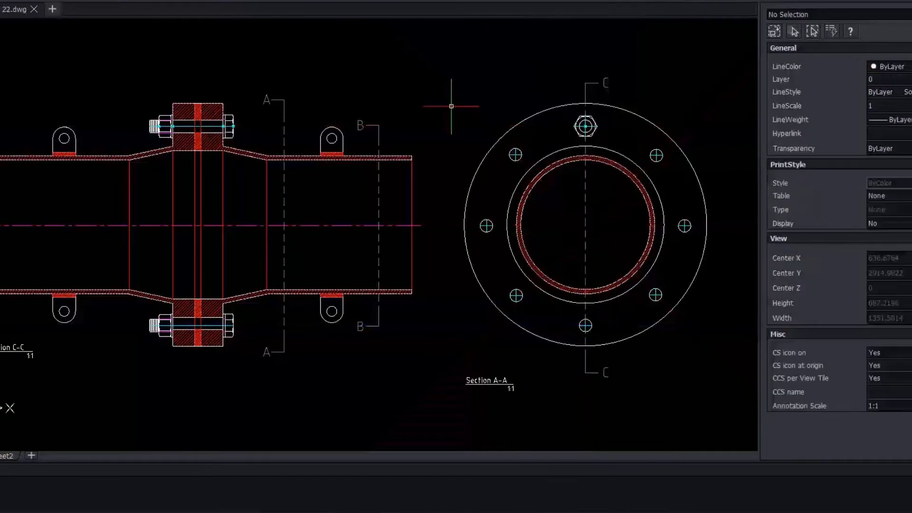
{"action": "scroll", "coordinate": [187, 113], "scroll_direction": "up", "scroll_amount": 3}
{"action": "scroll", "coordinate": [187, 114], "scroll_direction": "up", "scroll_amount": 4}
Create a Silicone AG part reference from vendor Müller GmbH and open the BOM showing it as item 6.
{"action": "double_click", "coordinate": [391, 167]}
{"action": "type", "text": "4"}
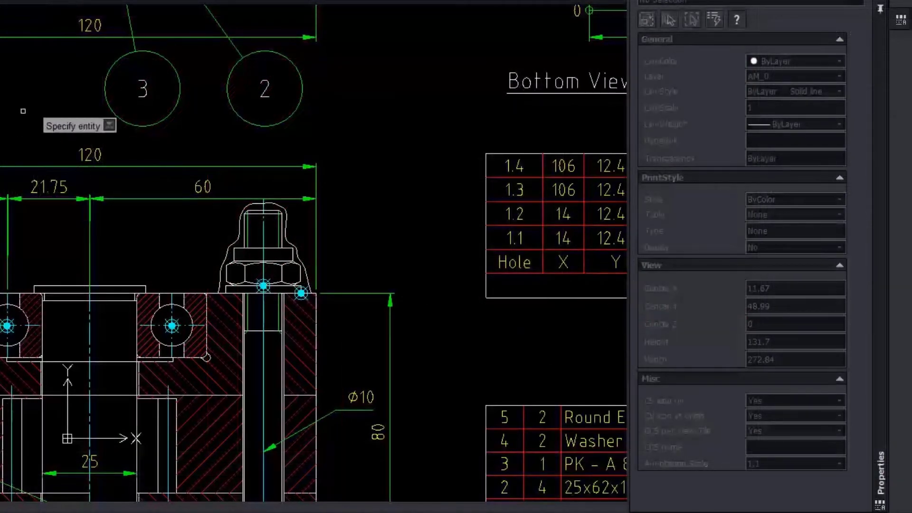
{"action": "left_click", "coordinate": [284, 234]}
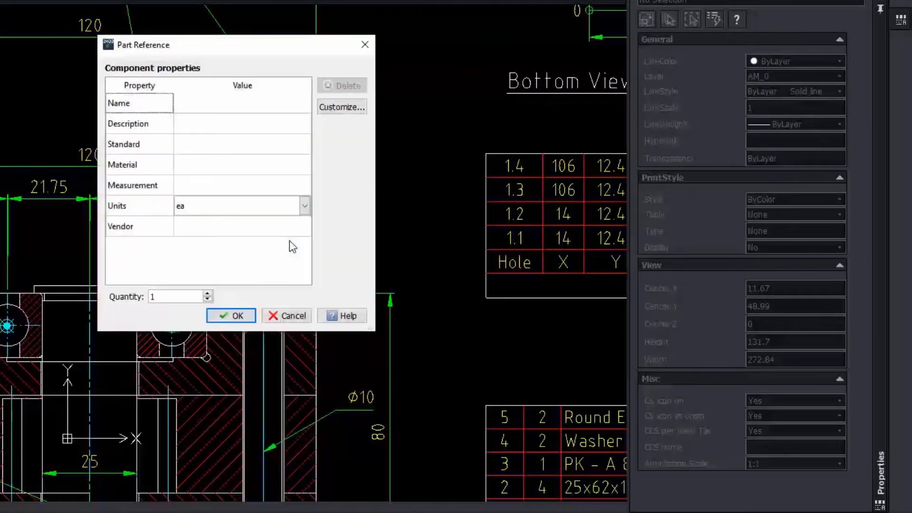
{"action": "left_click", "coordinate": [206, 105]}
{"action": "type", "text": "Silicone AG"}
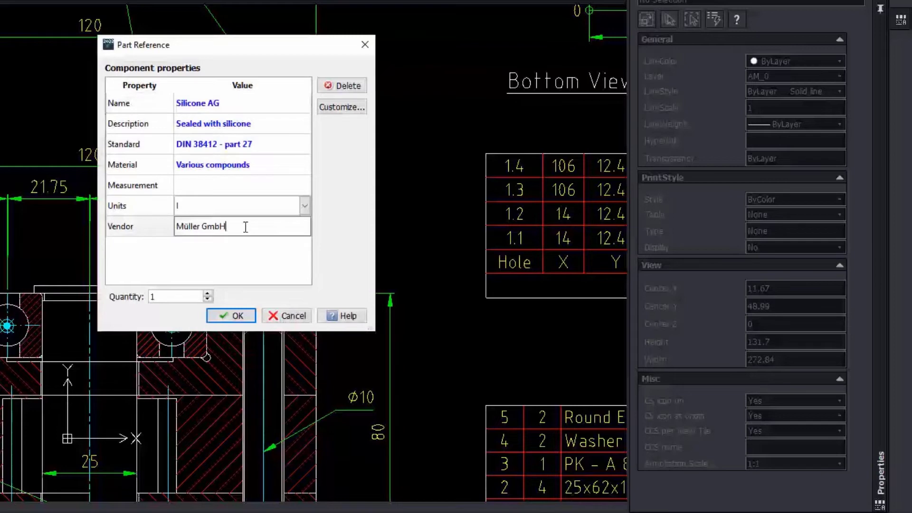
{"action": "left_click", "coordinate": [195, 325]}
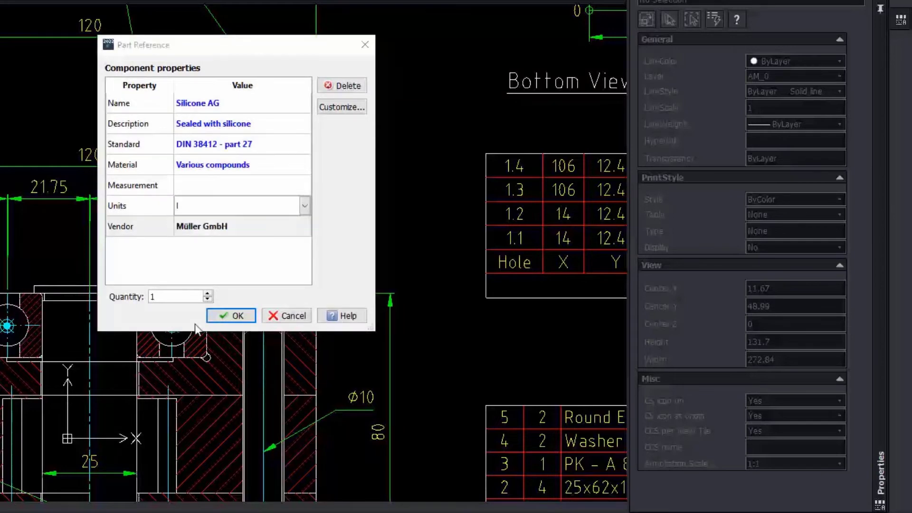
{"action": "left_click", "coordinate": [249, 323]}
{"action": "key", "text": "Return"}
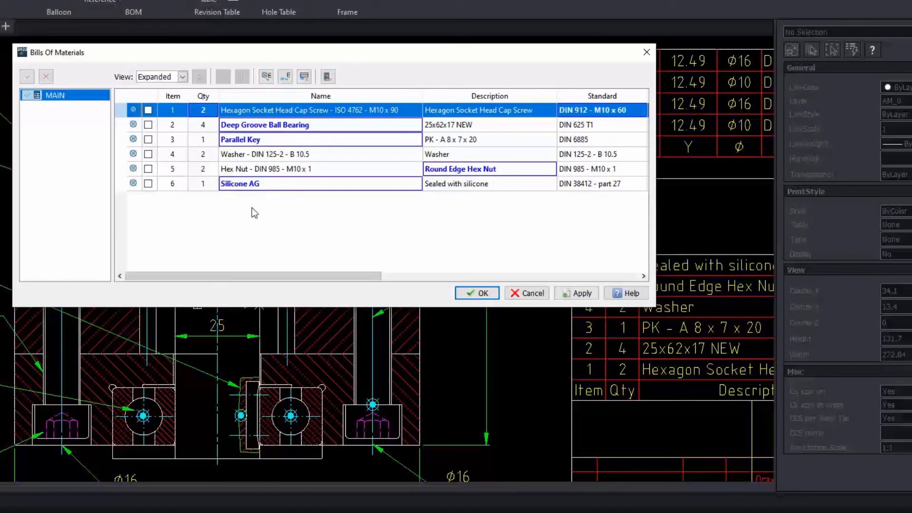
Change the Hexagon Socket Head Cap Screw's BOM quantity from 2 to 1 and apply it.
{"action": "left_click", "coordinate": [252, 207]}
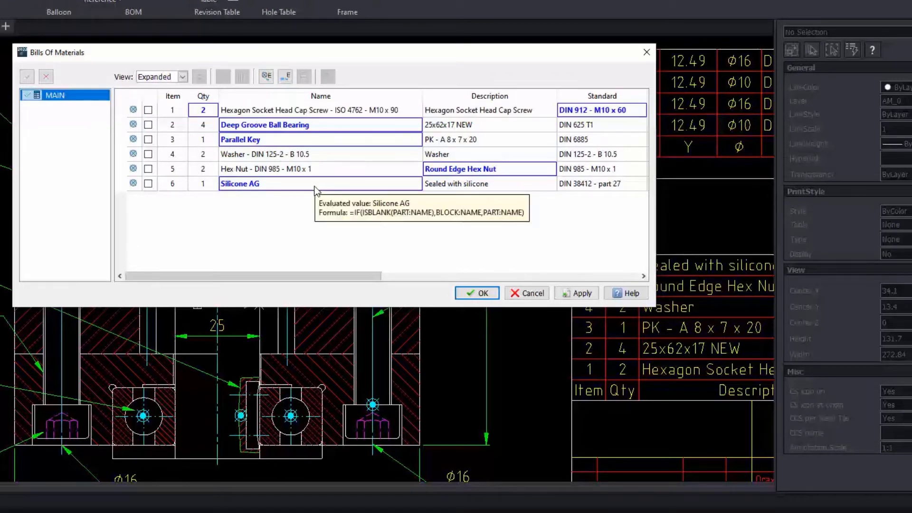
{"action": "left_click", "coordinate": [215, 116]}
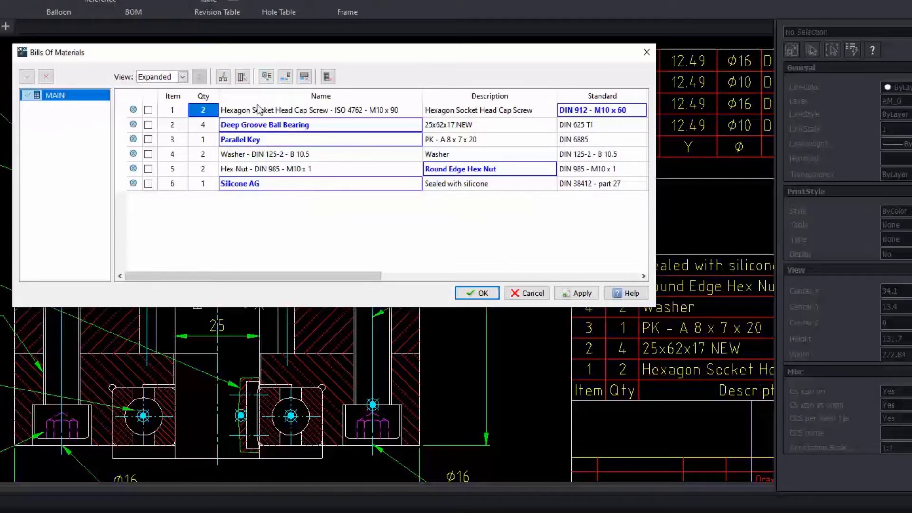
{"action": "left_click", "coordinate": [329, 79]}
{"action": "left_click", "coordinate": [465, 290]}
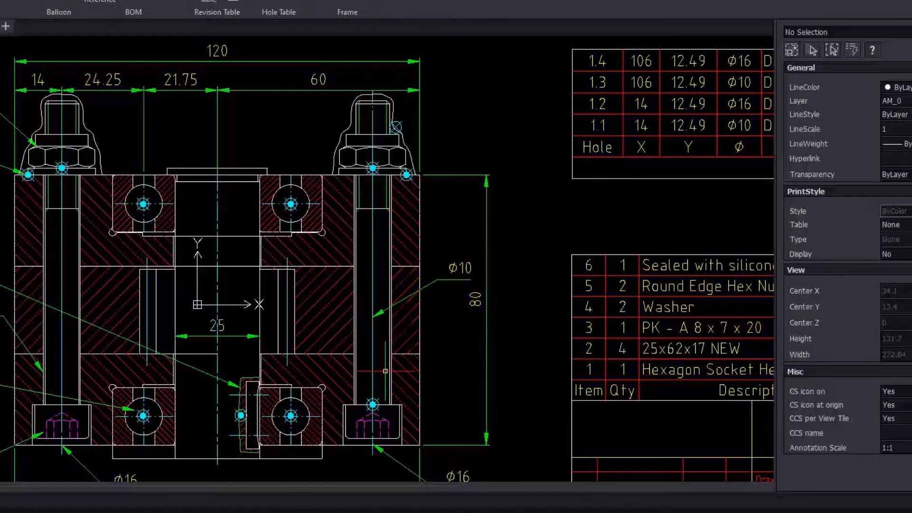
Raise the cap screw's part reference quantity to 2.
{"action": "double_click", "coordinate": [376, 395]}
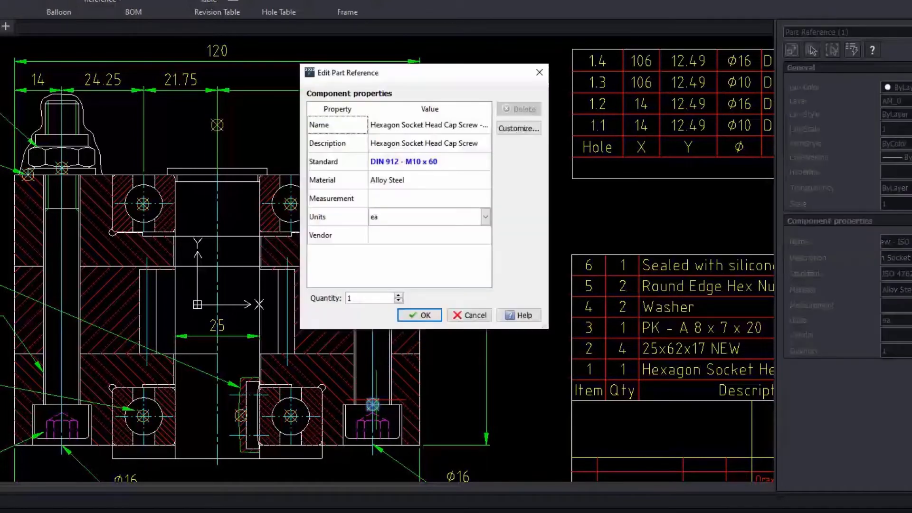
{"action": "left_click", "coordinate": [399, 295]}
{"action": "left_click", "coordinate": [424, 315]}
Insert a BOM row with quantity 1, name Paint and description Protective paint.
{"action": "left_click", "coordinate": [134, 12]}
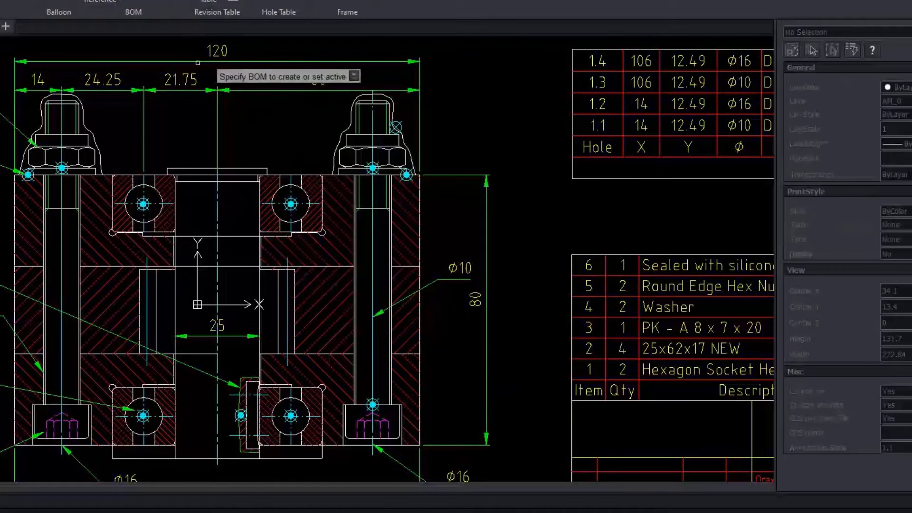
{"action": "key", "text": "Return"}
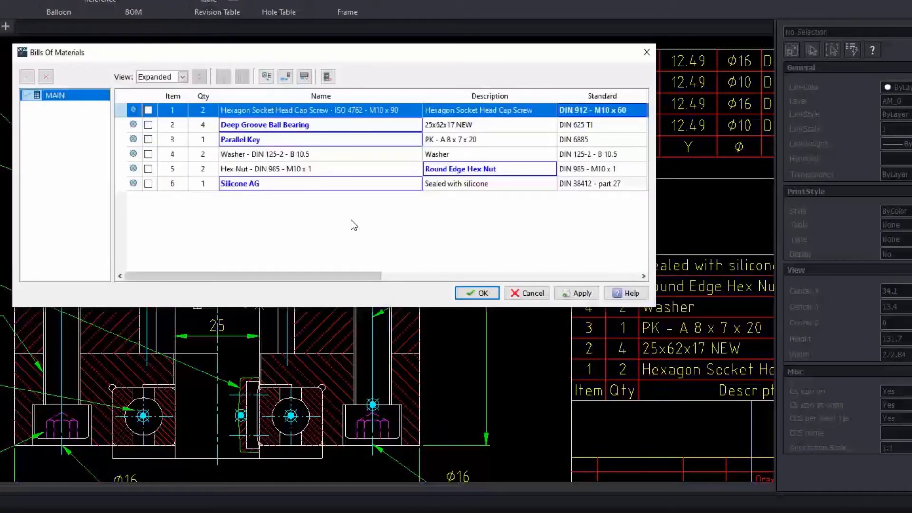
{"action": "left_click", "coordinate": [285, 76]}
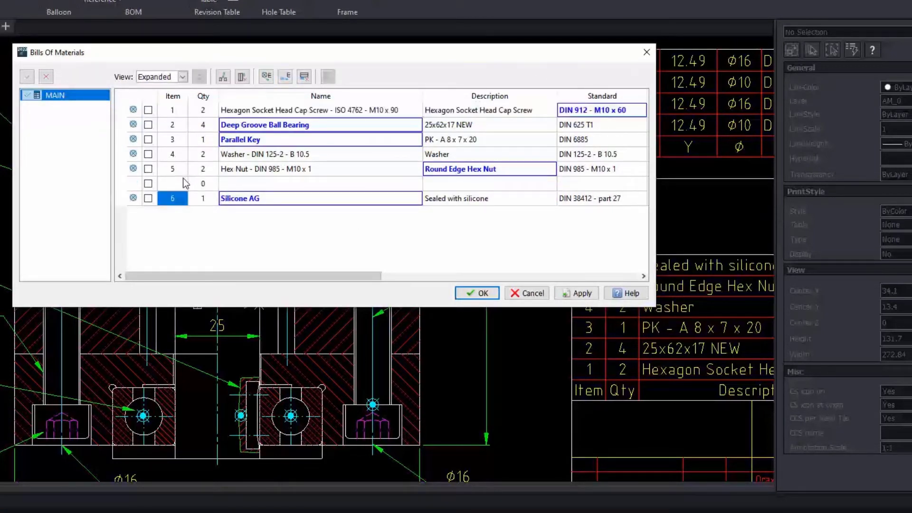
{"action": "double_click", "coordinate": [206, 184]}
{"action": "type", "text": "1"}
{"action": "left_click", "coordinate": [251, 188]}
{"action": "type", "text": "Paint"}
{"action": "left_click", "coordinate": [463, 184]}
{"action": "type", "text": "Protective paint"}
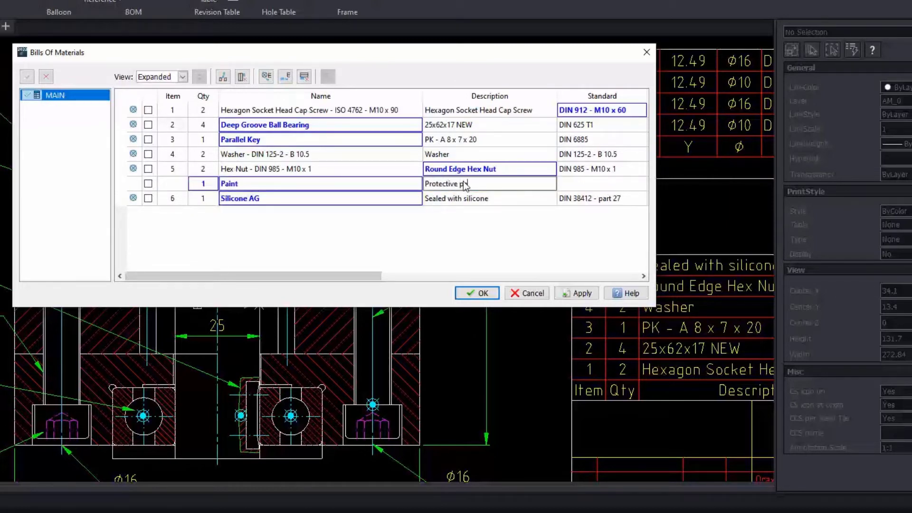
{"action": "left_click_drag", "start_coordinate": [366, 275], "coordinate": [616, 275]}
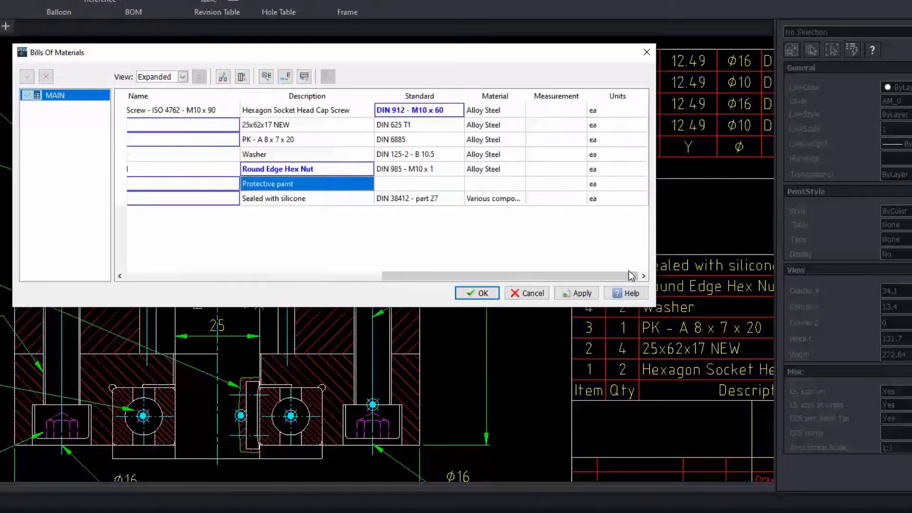
Set the Paint row's units to liters and its material to Acrylic.
{"action": "left_click", "coordinate": [629, 184]}
{"action": "left_click", "coordinate": [642, 184]}
{"action": "left_click", "coordinate": [635, 347]}
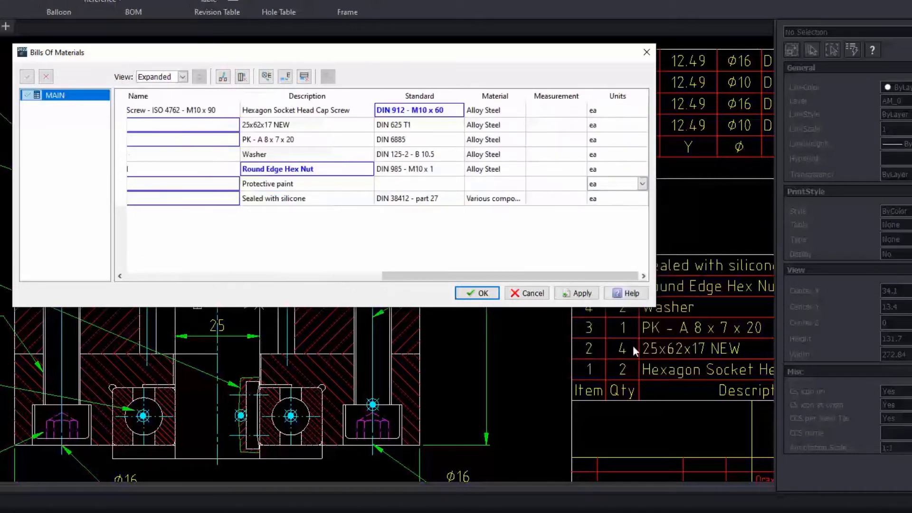
{"action": "left_click", "coordinate": [487, 184]}
{"action": "type", "text": "Acrylic"}
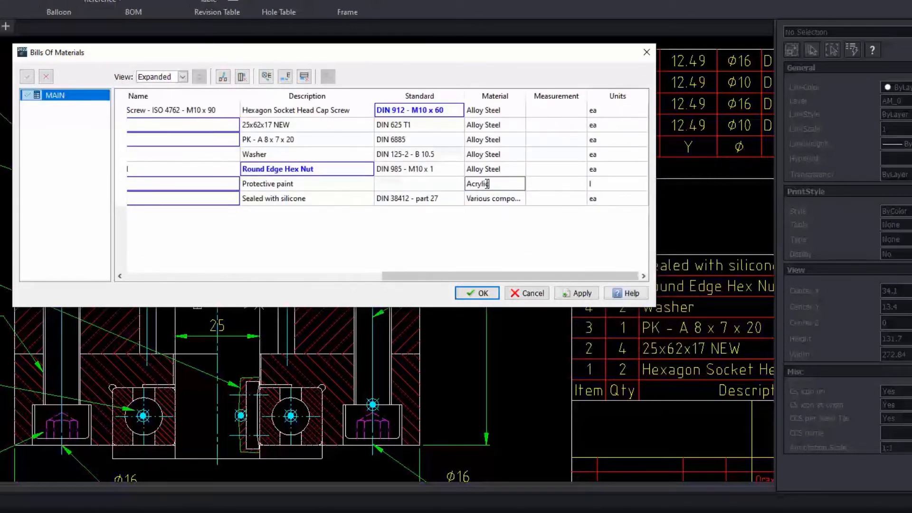
{"action": "left_click", "coordinate": [516, 198]}
{"action": "left_click_drag", "start_coordinate": [504, 276], "coordinate": [223, 270]}
Delete the Silicone AG row, add a Vendor column, and accept the BOM.
{"action": "left_click", "coordinate": [123, 201]}
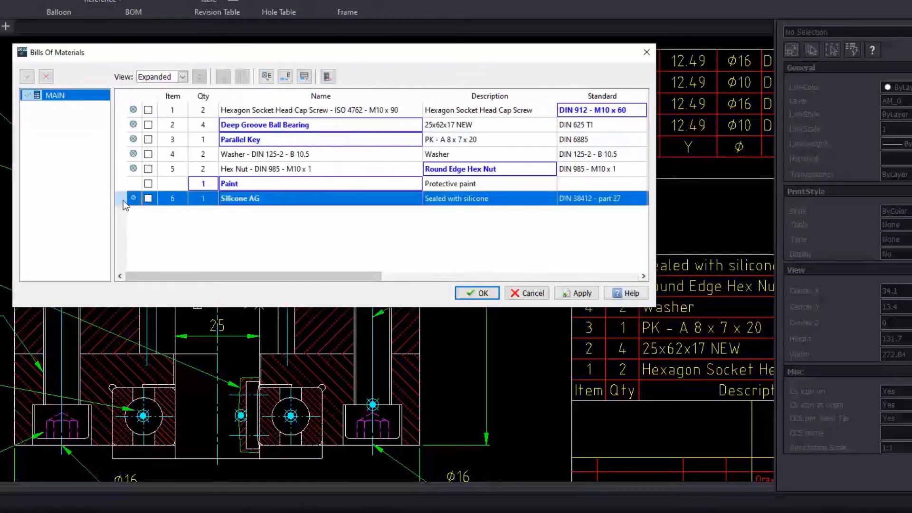
{"action": "key", "text": "Delete"}
{"action": "left_click_drag", "start_coordinate": [379, 275], "coordinate": [616, 276]}
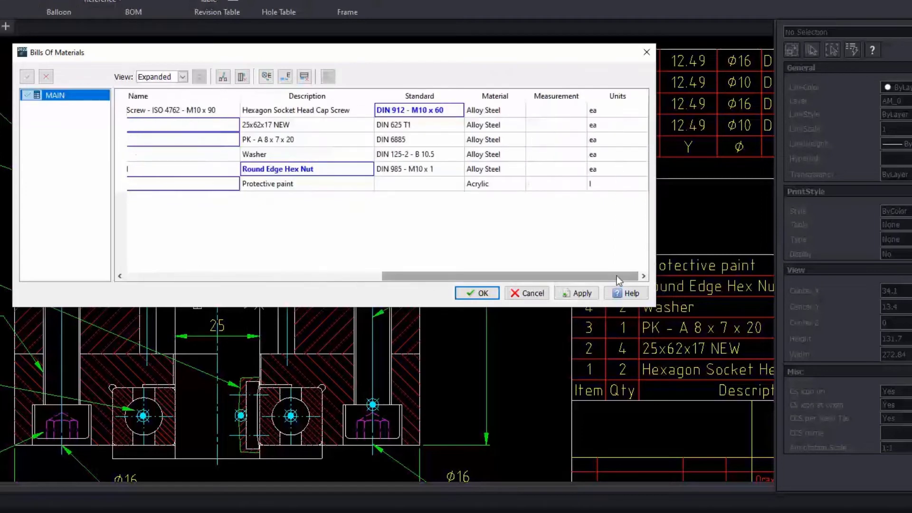
{"action": "right_click", "coordinate": [597, 96]}
{"action": "left_click", "coordinate": [607, 119]}
{"action": "left_click", "coordinate": [371, 225]}
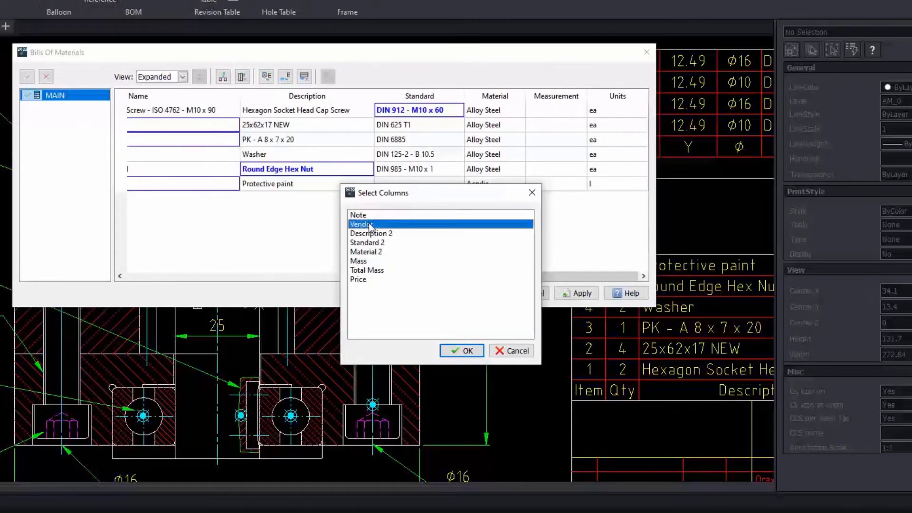
{"action": "left_click", "coordinate": [463, 351]}
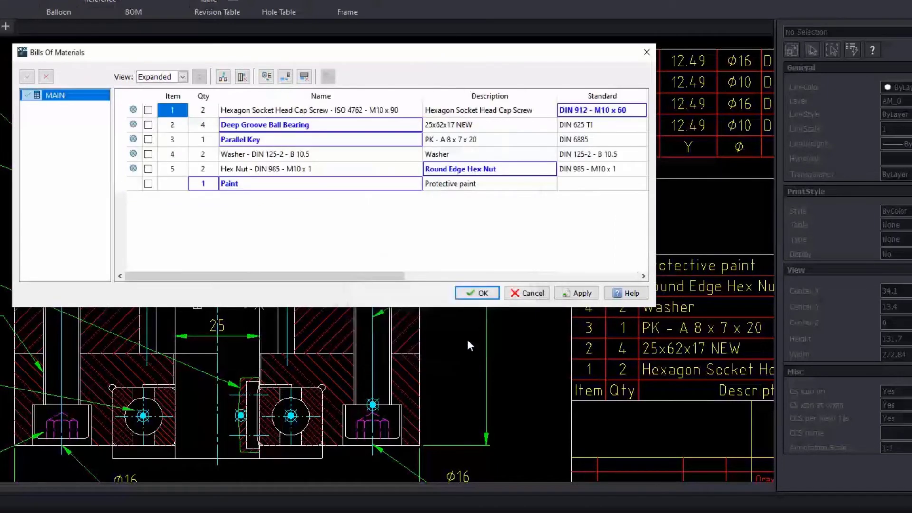
{"action": "left_click", "coordinate": [480, 292]}
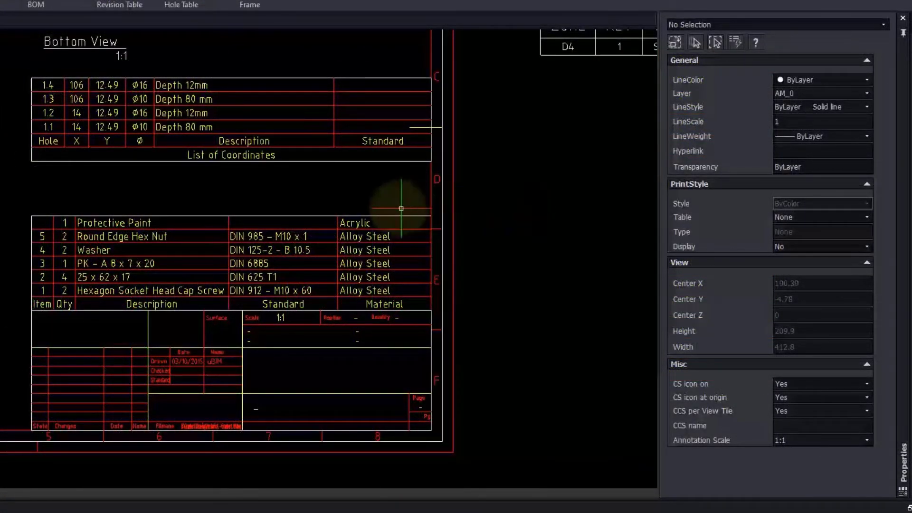
Insert Name and Vendor columns right of Material in the parts list and apply.
{"action": "double_click", "coordinate": [314, 215]}
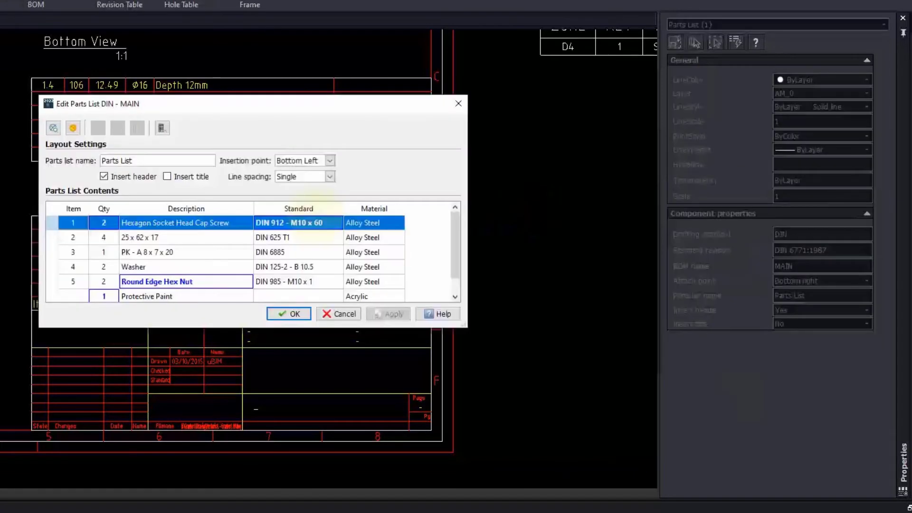
{"action": "right_click", "coordinate": [392, 214]}
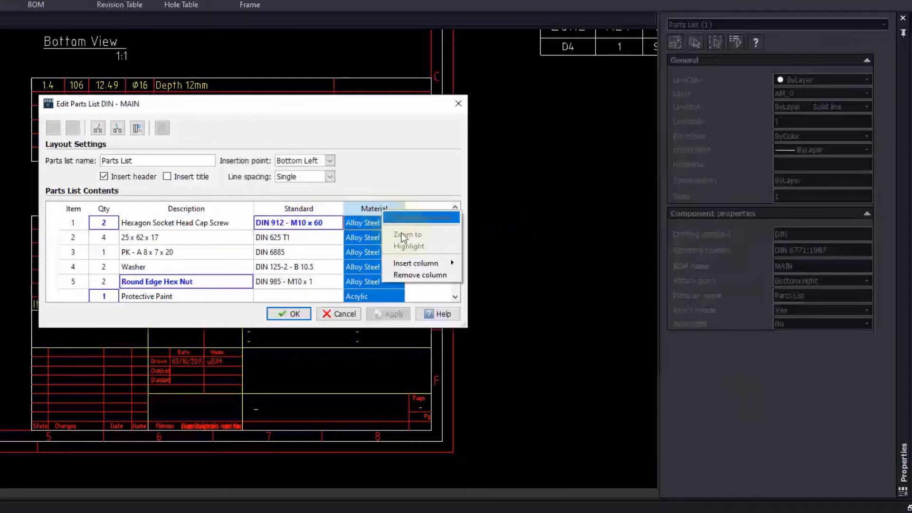
{"action": "mouse_move", "coordinate": [428, 264]}
{"action": "left_click", "coordinate": [483, 277]}
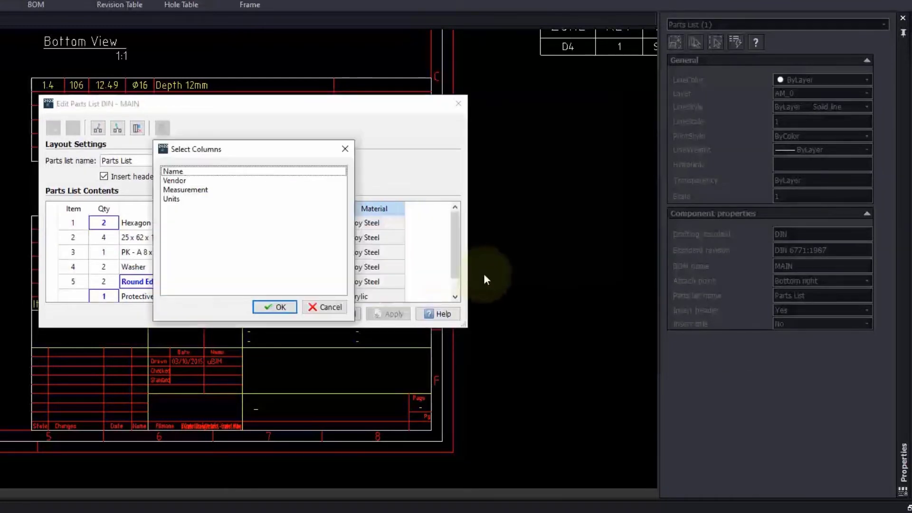
{"action": "left_click", "coordinate": [187, 181]}
{"action": "left_click", "coordinate": [185, 172], "text": "ctrl"}
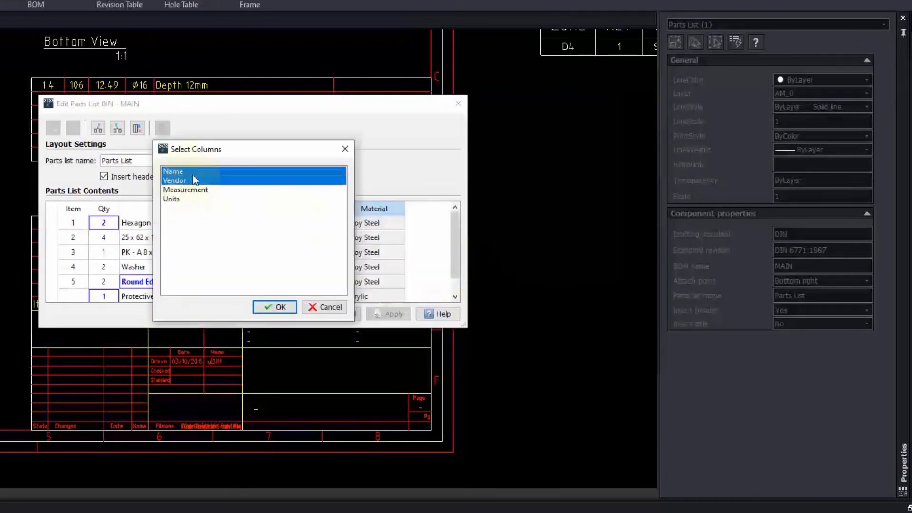
{"action": "left_click", "coordinate": [281, 308]}
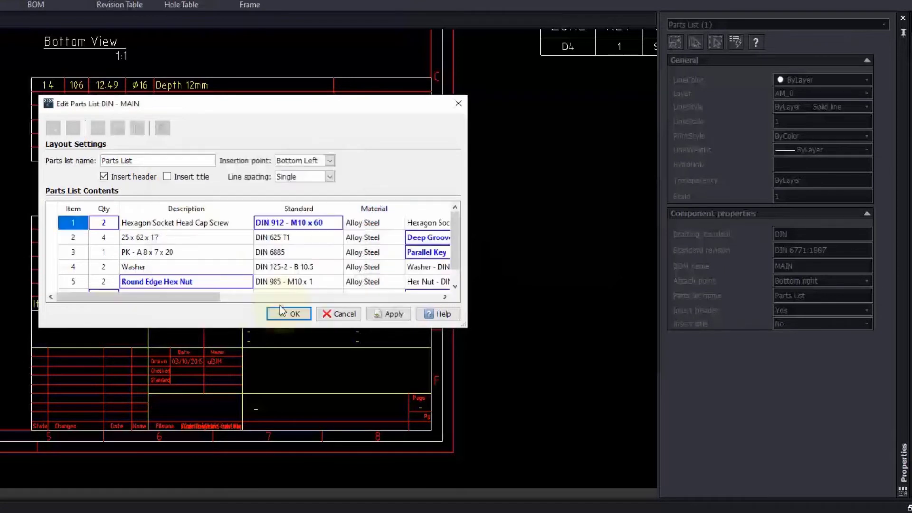
{"action": "left_click", "coordinate": [389, 314]}
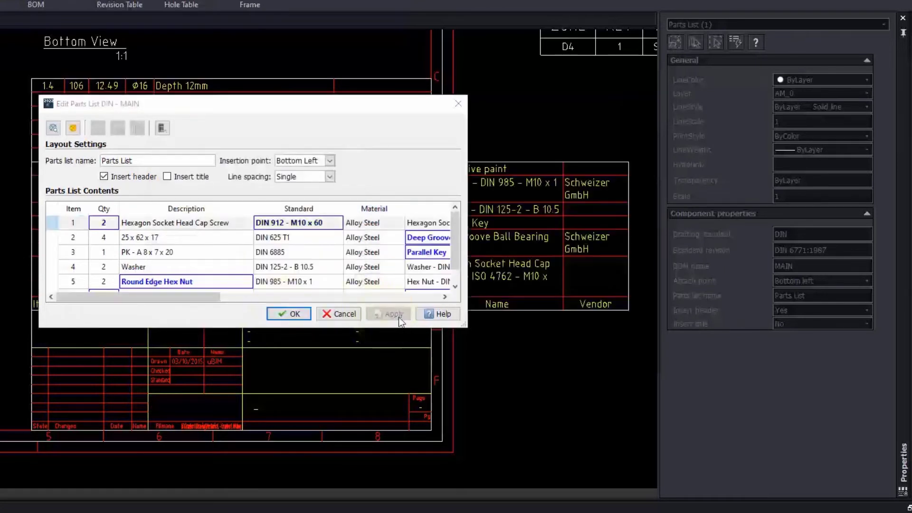
Select the Round Edge Hex Nut entry in the parts list.
{"action": "left_click_drag", "start_coordinate": [201, 298], "coordinate": [158, 301]}
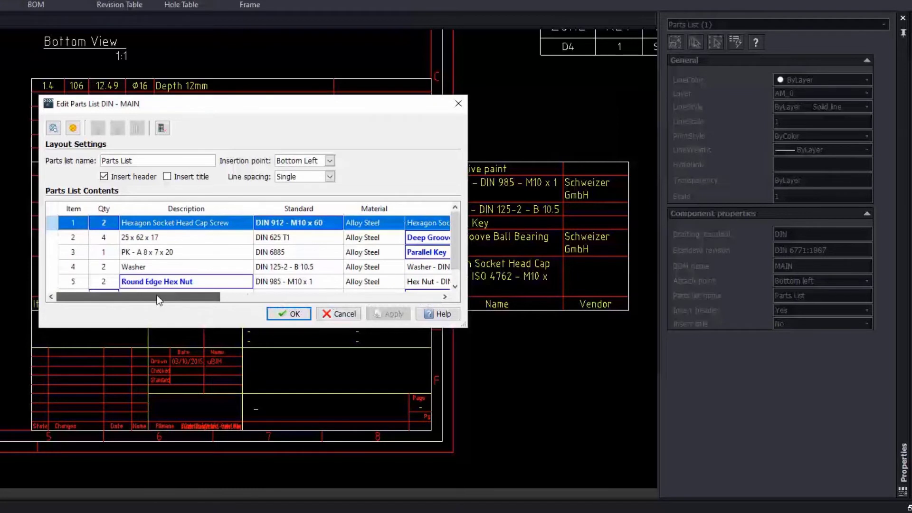
{"action": "left_click_drag", "start_coordinate": [455, 229], "coordinate": [458, 262]}
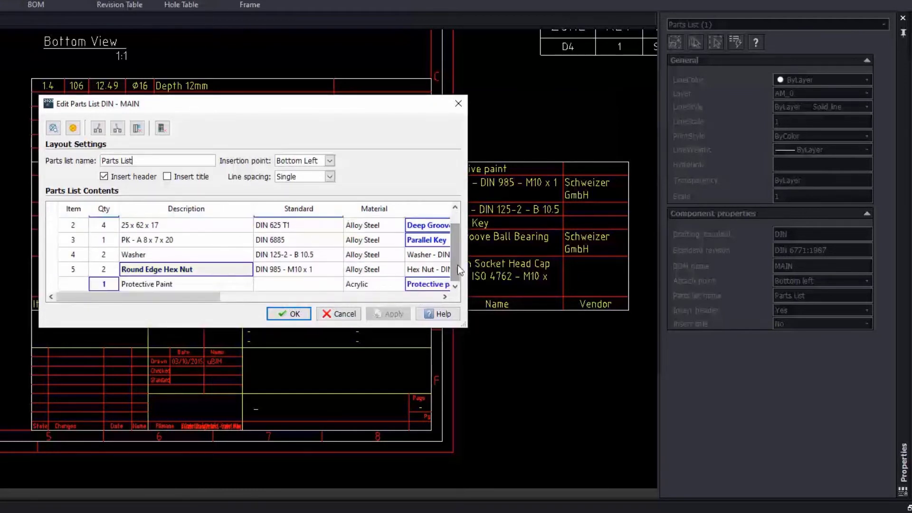
{"action": "left_click", "coordinate": [216, 270]}
{"action": "left_click", "coordinate": [216, 270]}
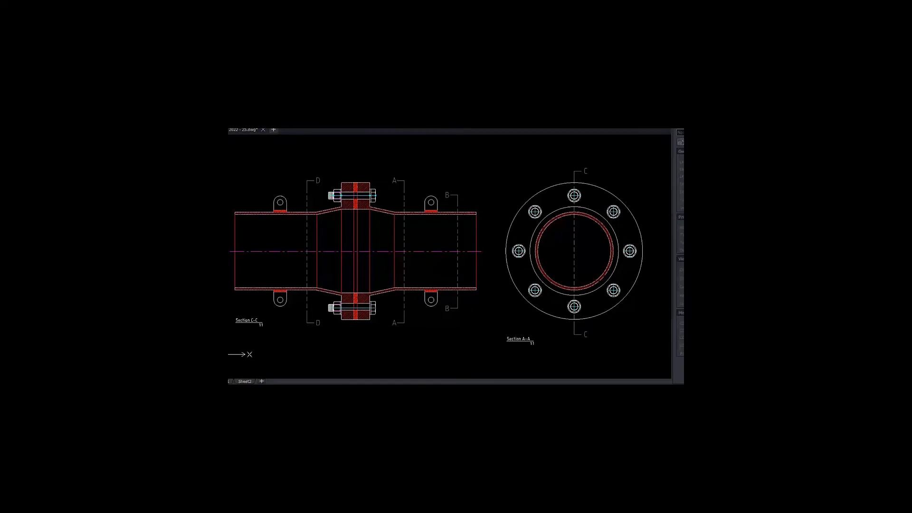
Place balloons 2 and 4 above the left bolt end and nut.
{"action": "scroll", "coordinate": [341, 176], "scroll_direction": "up", "scroll_amount": 5}
{"action": "left_click", "coordinate": [317, 235]}
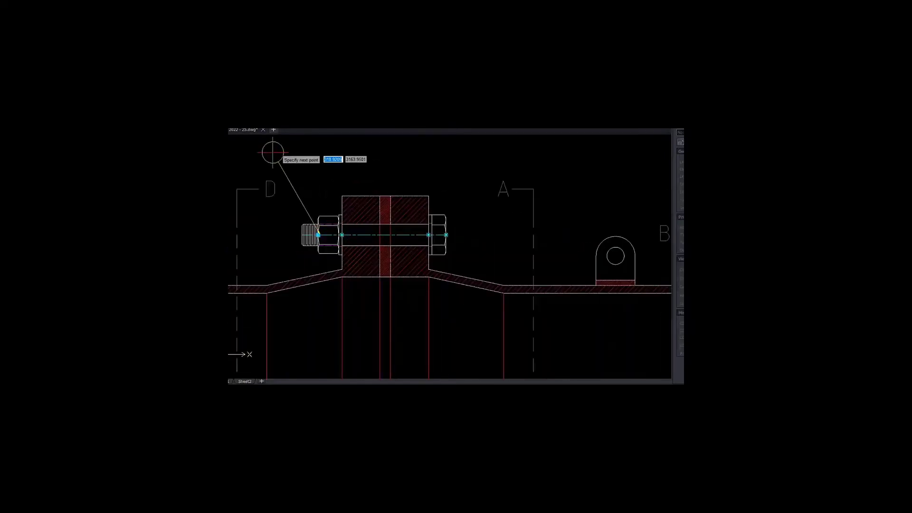
{"action": "left_click", "coordinate": [273, 152]}
{"action": "left_click", "coordinate": [342, 235]}
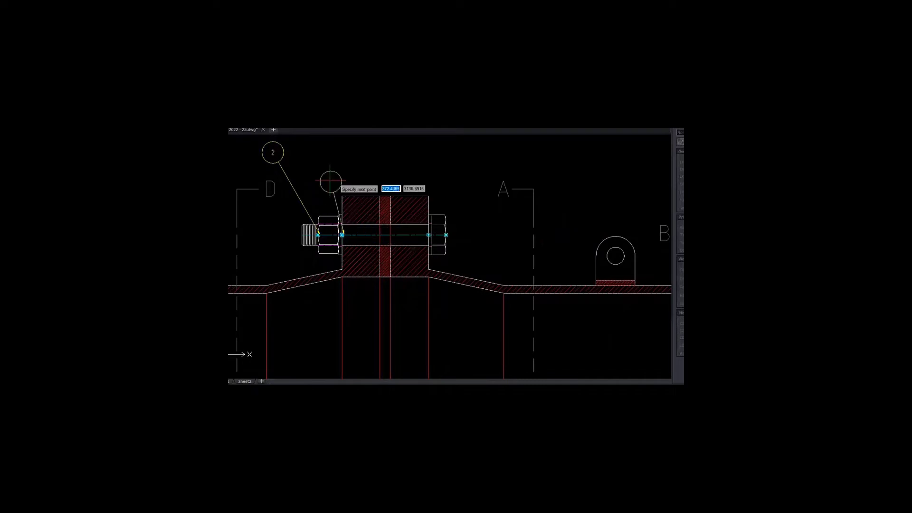
{"action": "left_click", "coordinate": [318, 153]}
Place balloons 4 and 1 at the right nut and bolt end, then select balloon 1.
{"action": "left_click", "coordinate": [429, 234]}
{"action": "left_click", "coordinate": [449, 153]}
{"action": "left_click", "coordinate": [447, 235]}
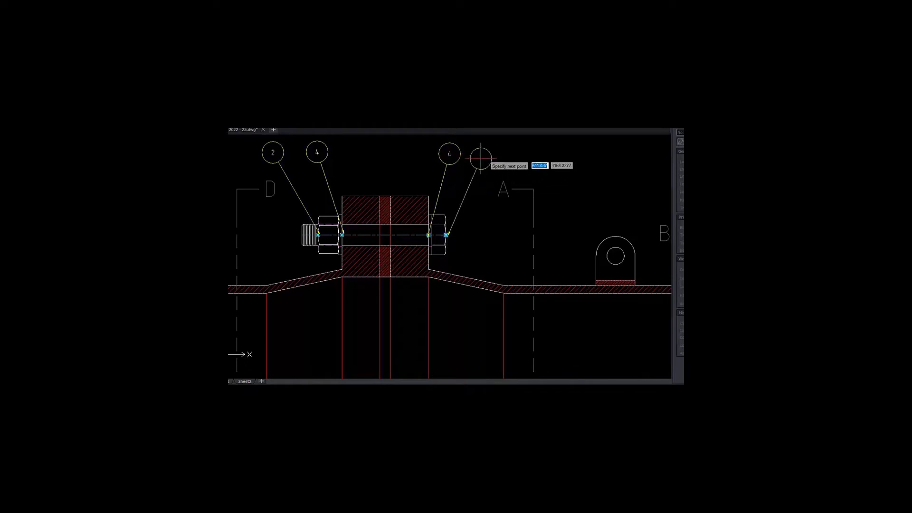
{"action": "left_click", "coordinate": [483, 154]}
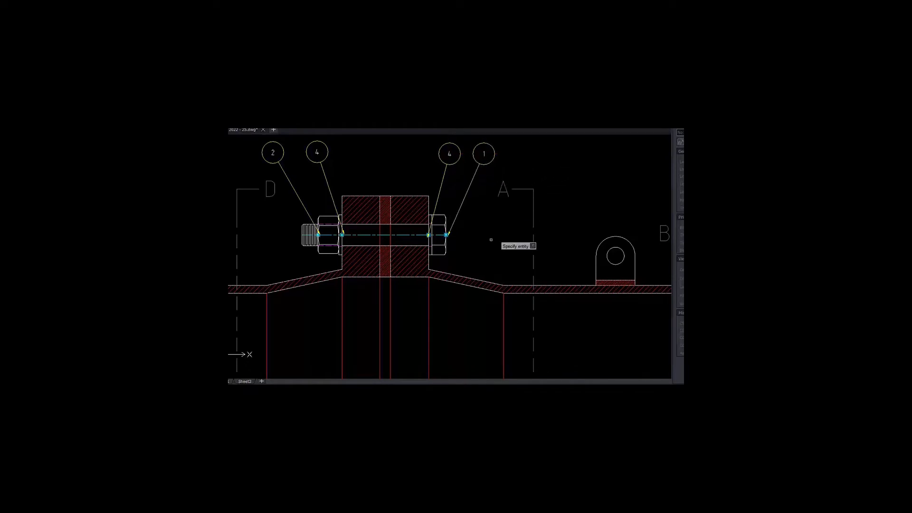
{"action": "key", "text": "Return"}
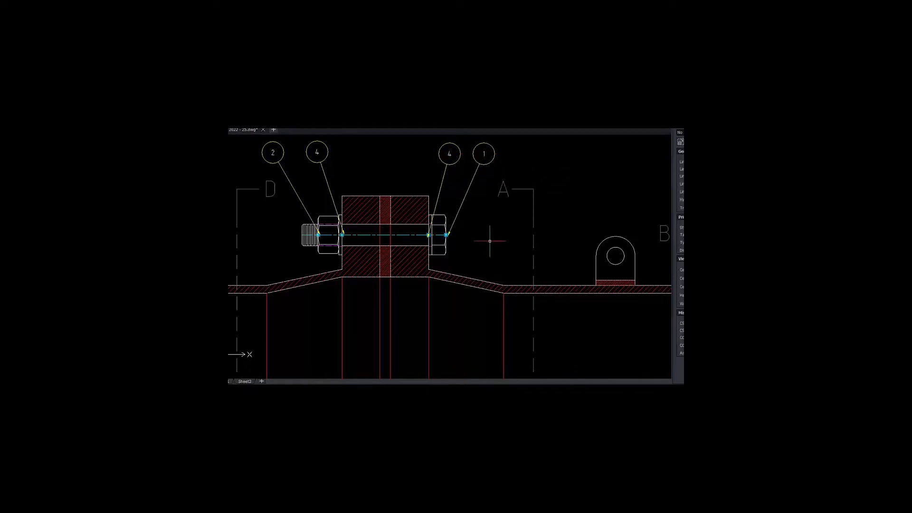
{"action": "left_click", "coordinate": [471, 184]}
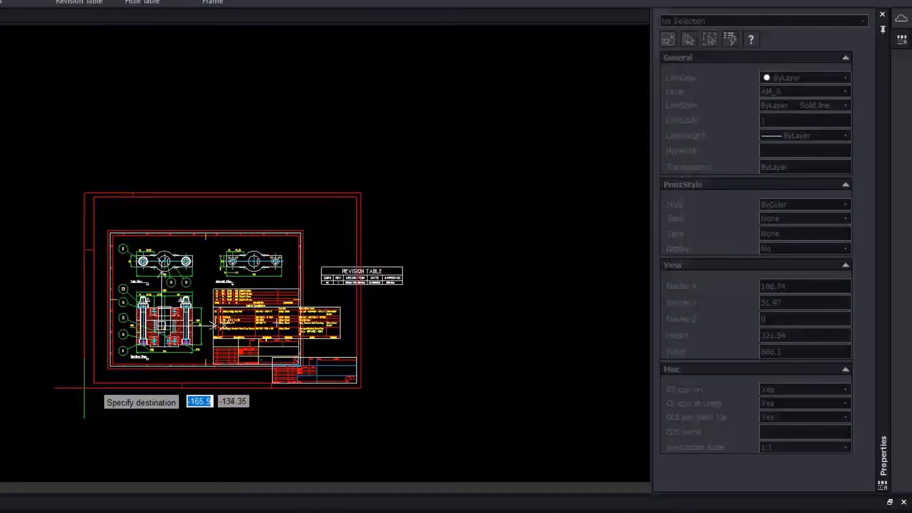
Drop the revision table at its new position and confirm the title block attribute values.
{"action": "left_click", "coordinate": [84, 389]}
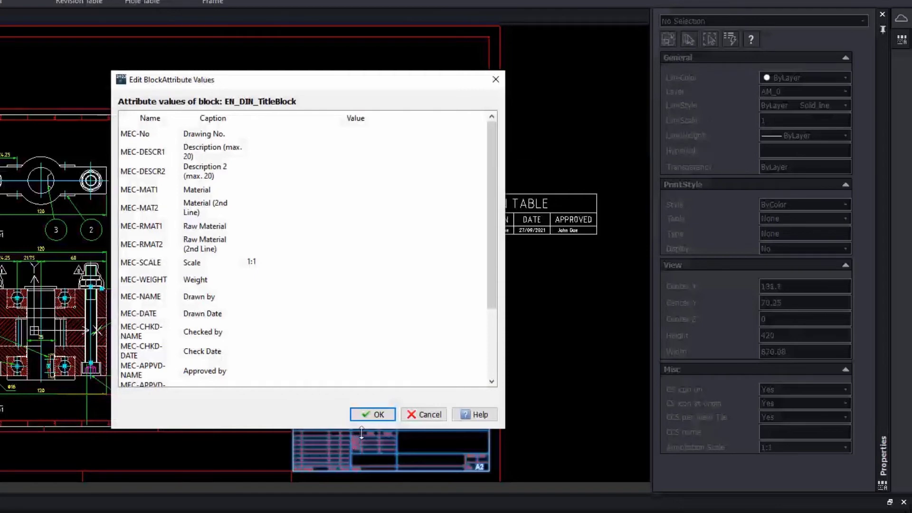
{"action": "left_click", "coordinate": [369, 415]}
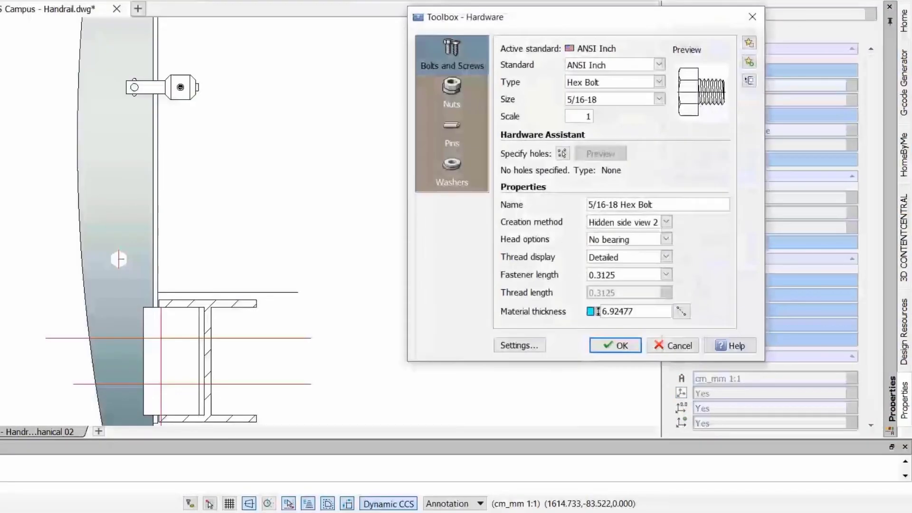
Browse the washer, pin and nut categories, then return to Bolts and Screws.
{"action": "left_click", "coordinate": [454, 177]}
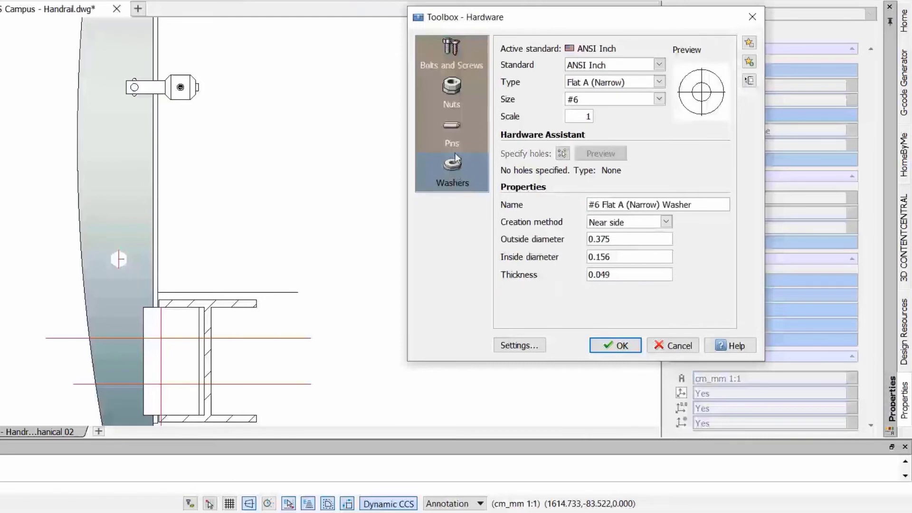
{"action": "left_click", "coordinate": [458, 137]}
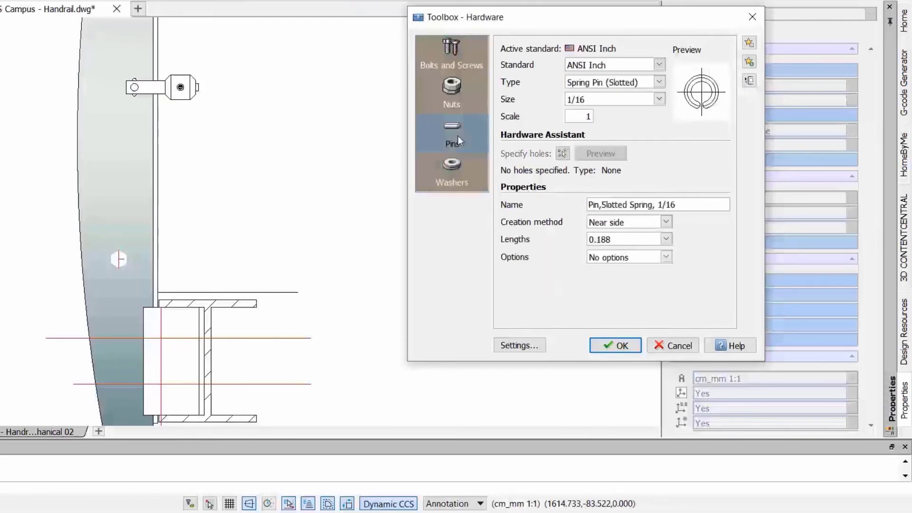
{"action": "left_click", "coordinate": [461, 94]}
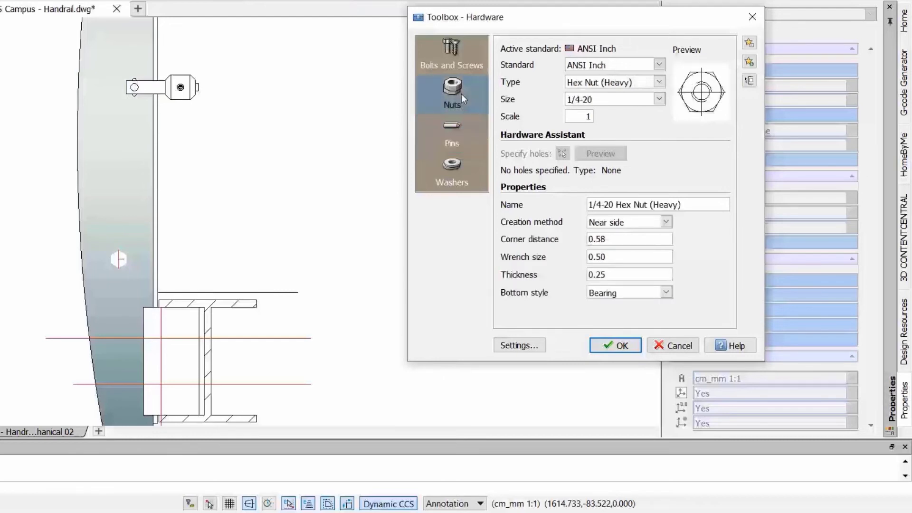
{"action": "left_click", "coordinate": [455, 48]}
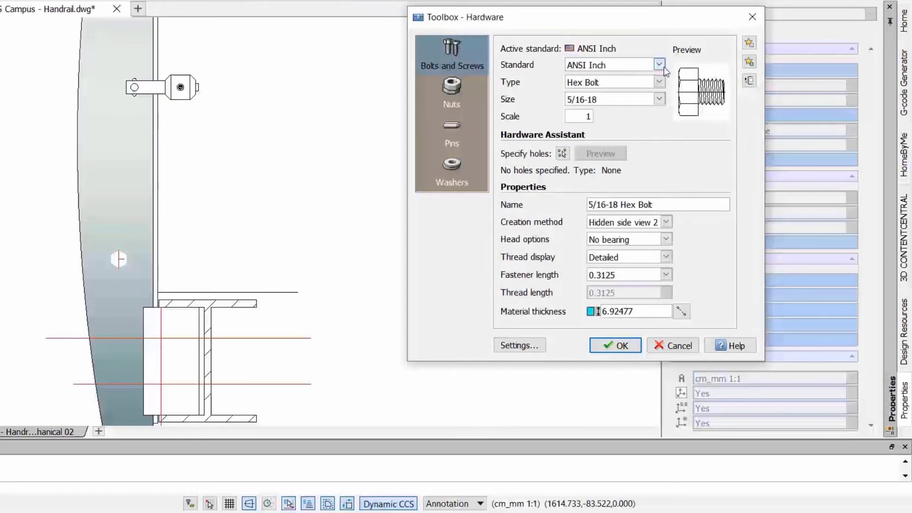
Set the screw type to Flat Socket (82) and the size to #6-40.
{"action": "left_click", "coordinate": [660, 83]}
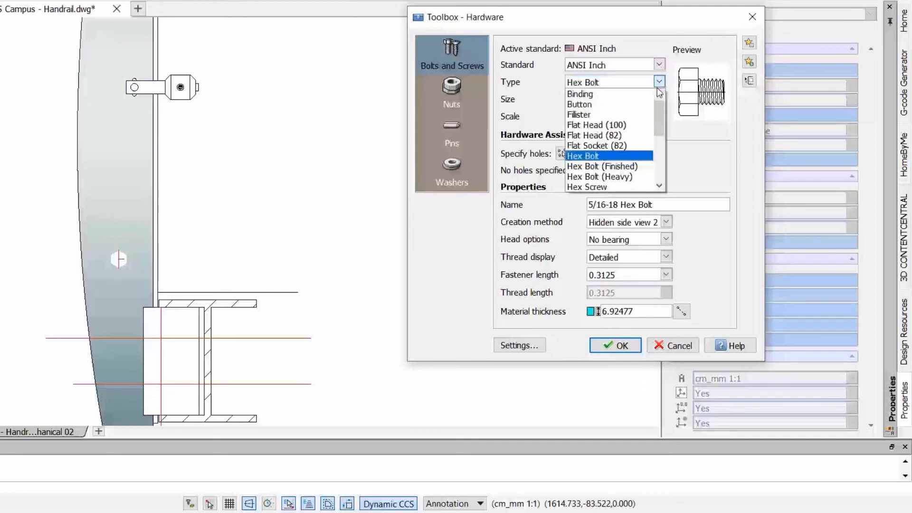
{"action": "left_click", "coordinate": [622, 104]}
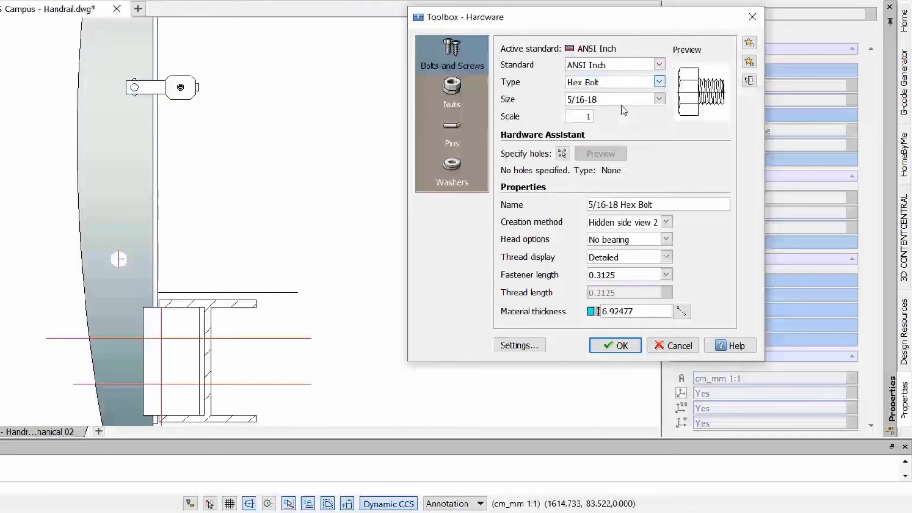
{"action": "left_click", "coordinate": [660, 83]}
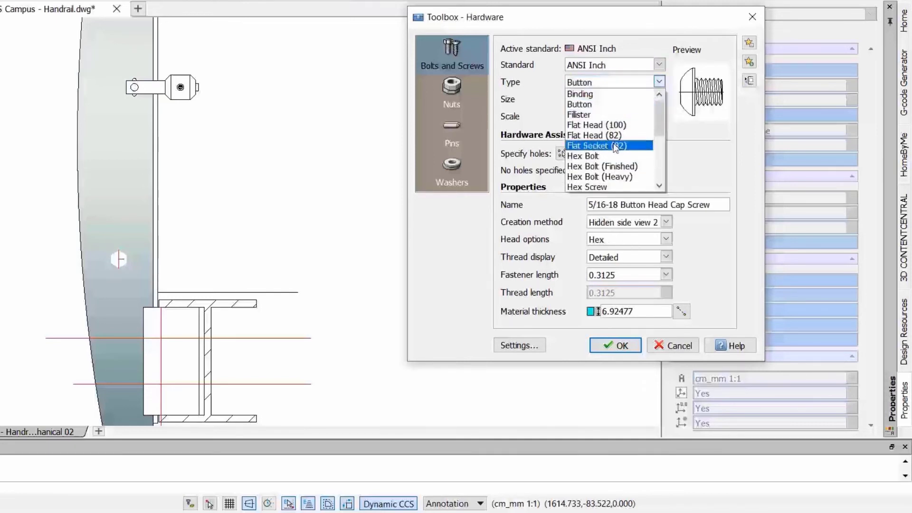
{"action": "key", "text": "Escape"}
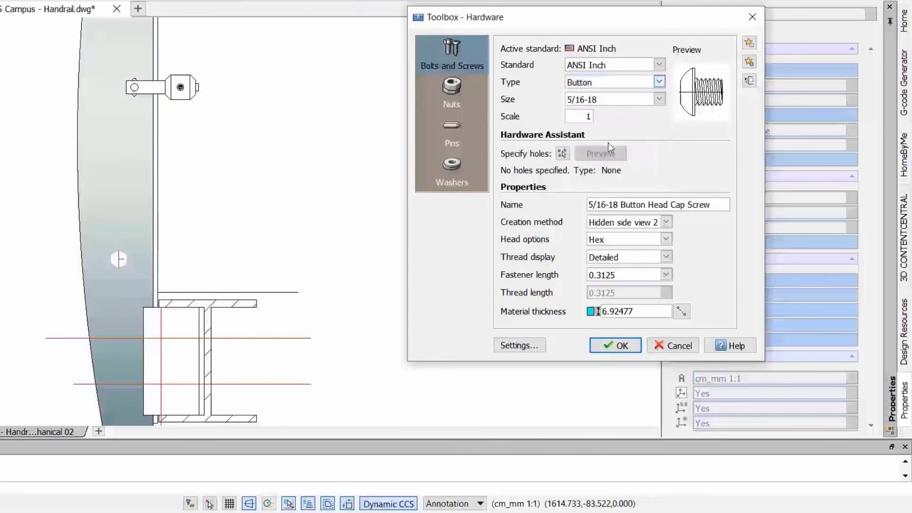
{"action": "left_click", "coordinate": [659, 99]}
{"action": "scroll", "coordinate": [630, 131], "scroll_direction": "up", "scroll_amount": 3}
{"action": "left_click", "coordinate": [631, 131]}
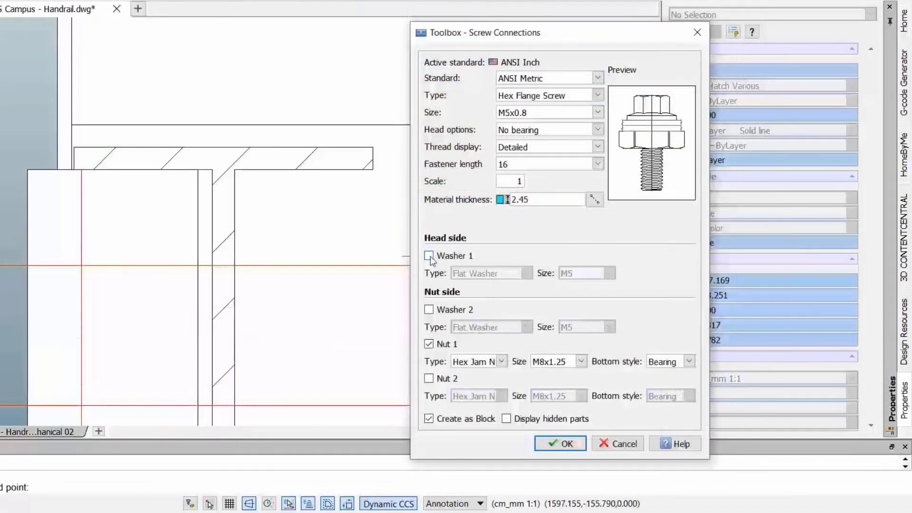
Add a wide flat washer of size M3.5 under the screw head.
{"action": "left_click", "coordinate": [429, 257]}
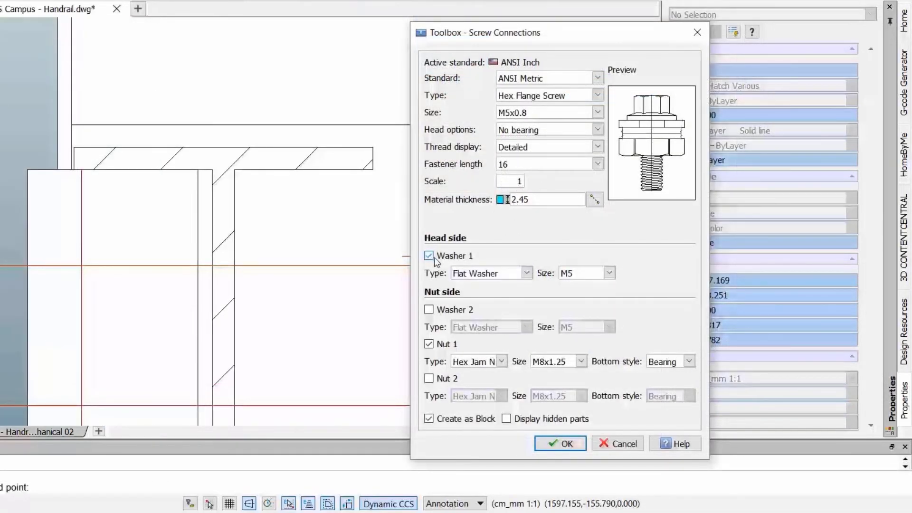
{"action": "left_click", "coordinate": [526, 273]}
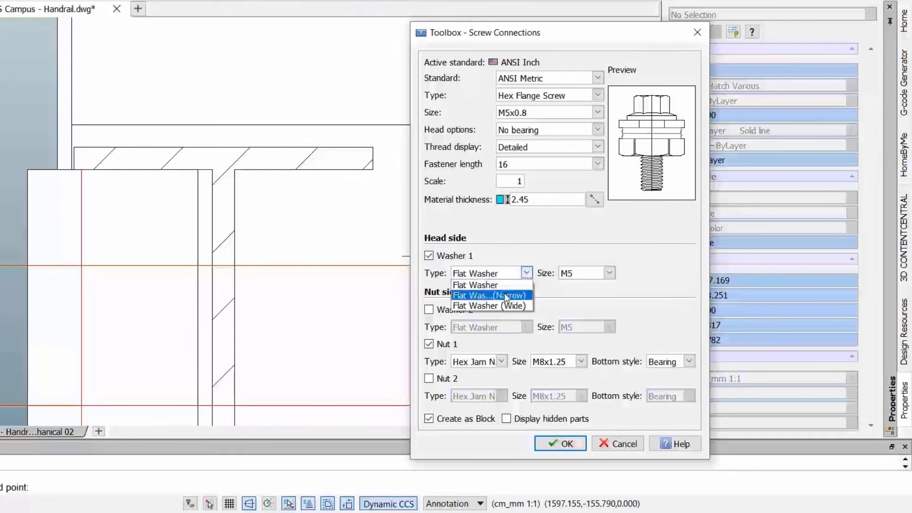
{"action": "left_click", "coordinate": [503, 293]}
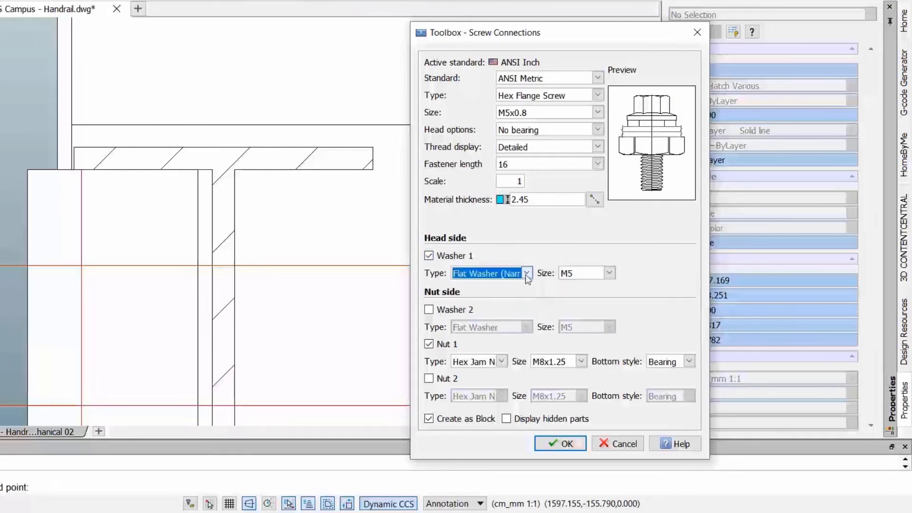
{"action": "left_click", "coordinate": [526, 275]}
{"action": "left_click", "coordinate": [492, 304]}
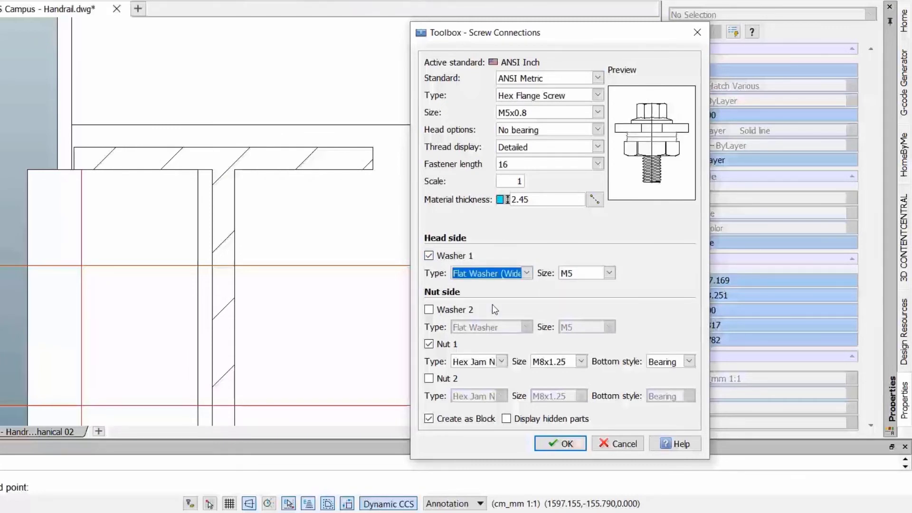
{"action": "left_click", "coordinate": [607, 274]}
{"action": "left_click", "coordinate": [572, 346]}
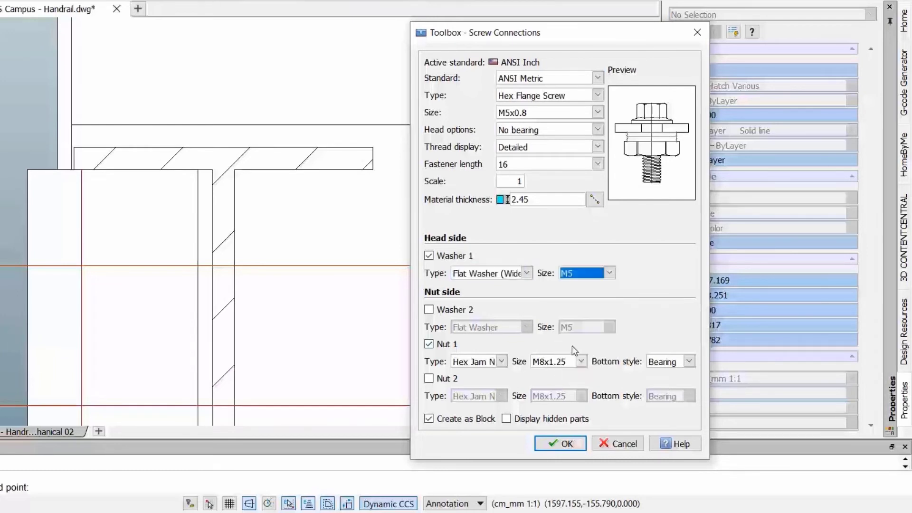
{"action": "left_click", "coordinate": [609, 273]}
{"action": "left_click", "coordinate": [581, 324]}
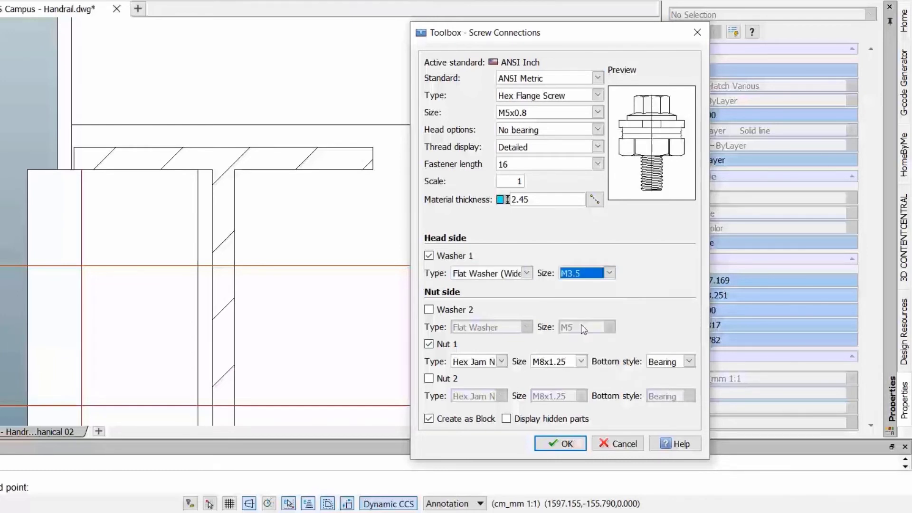
Use two nuts with no nut-side washer, then insert the screw connection.
{"action": "left_click", "coordinate": [430, 311]}
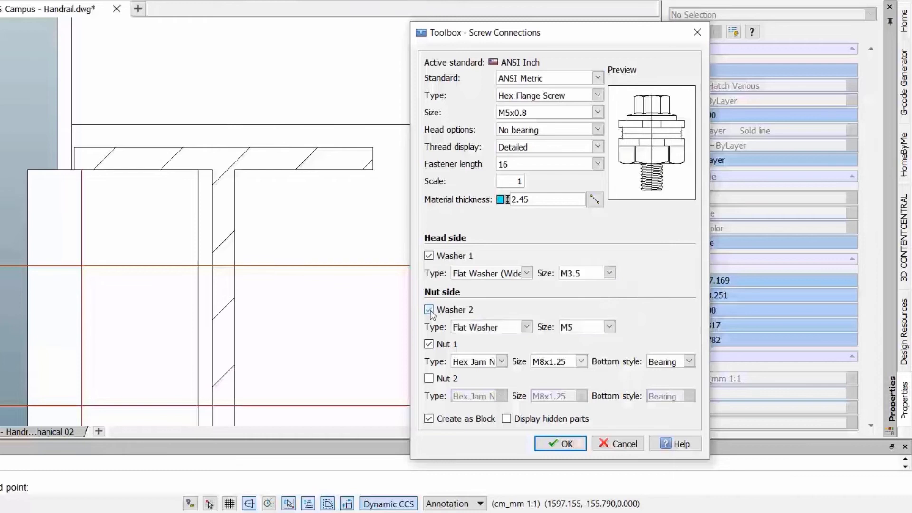
{"action": "left_click", "coordinate": [429, 311]}
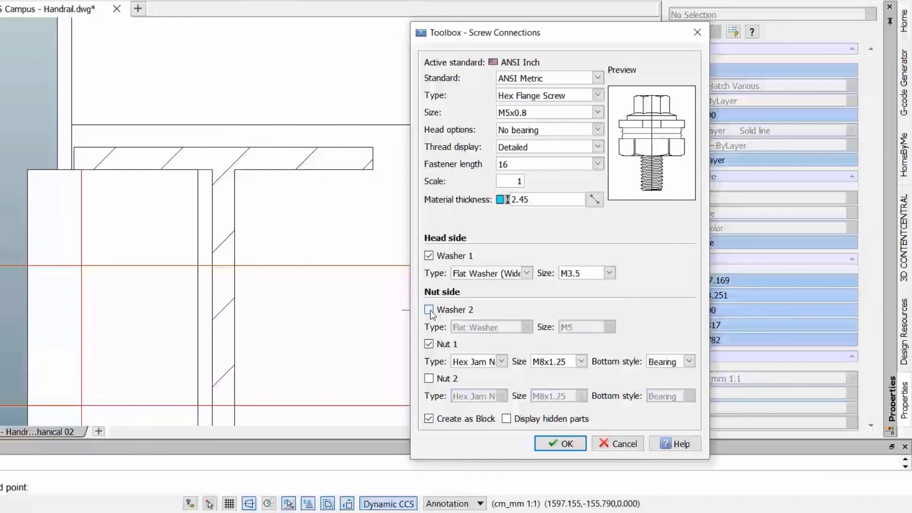
{"action": "left_click", "coordinate": [430, 345]}
{"action": "left_click", "coordinate": [430, 345]}
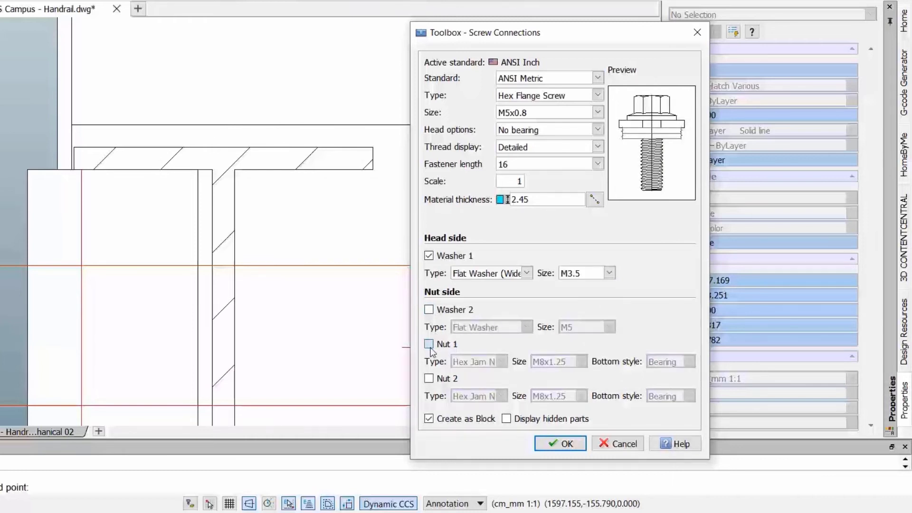
{"action": "left_click", "coordinate": [429, 379]}
{"action": "key", "text": "Return"}
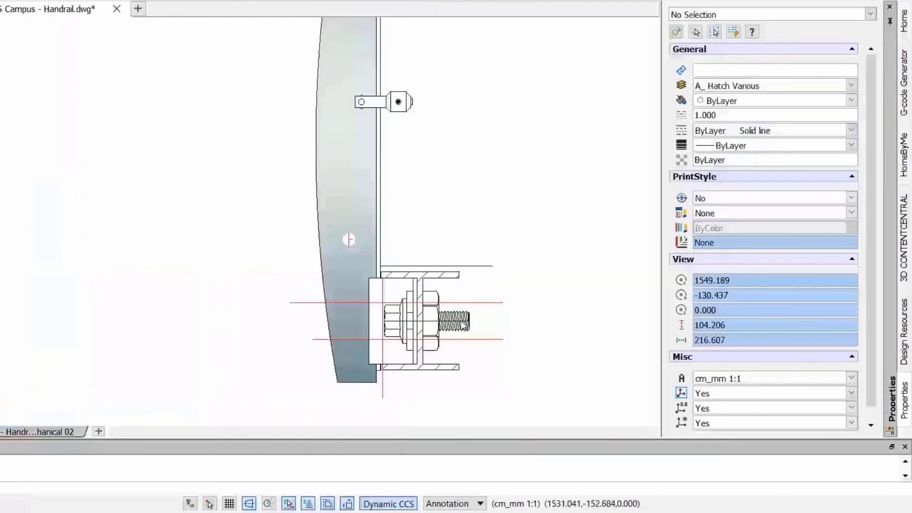